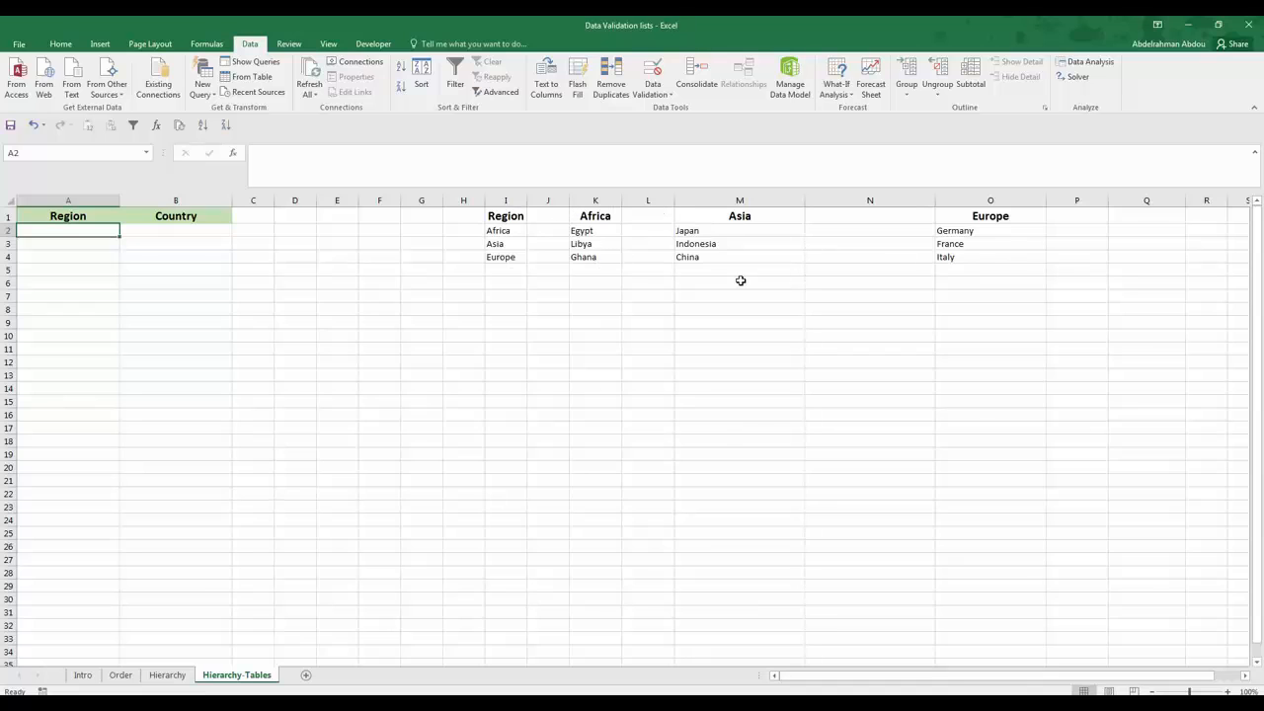
# Step: Create named ranges from the top-row headings of the region and country lists in I1:O4
pyautogui.click(463, 270)
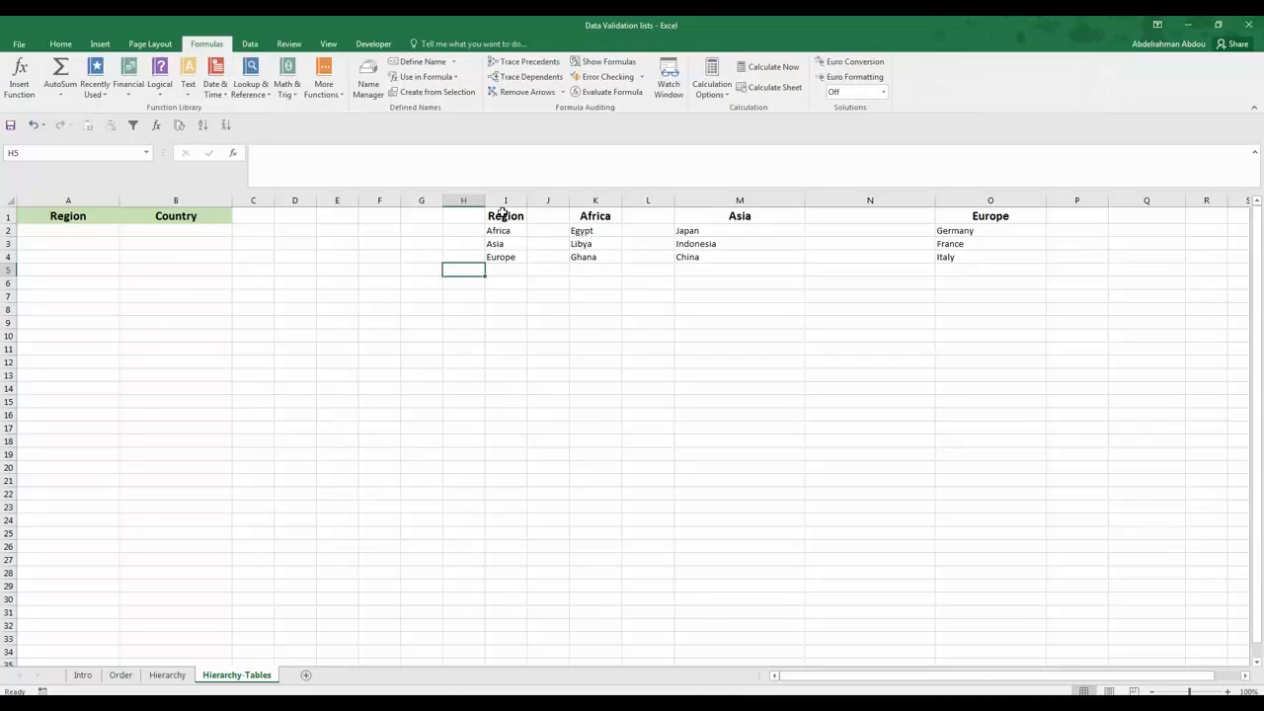
pyautogui.moveTo(503, 213); pyautogui.dragTo(998, 260)
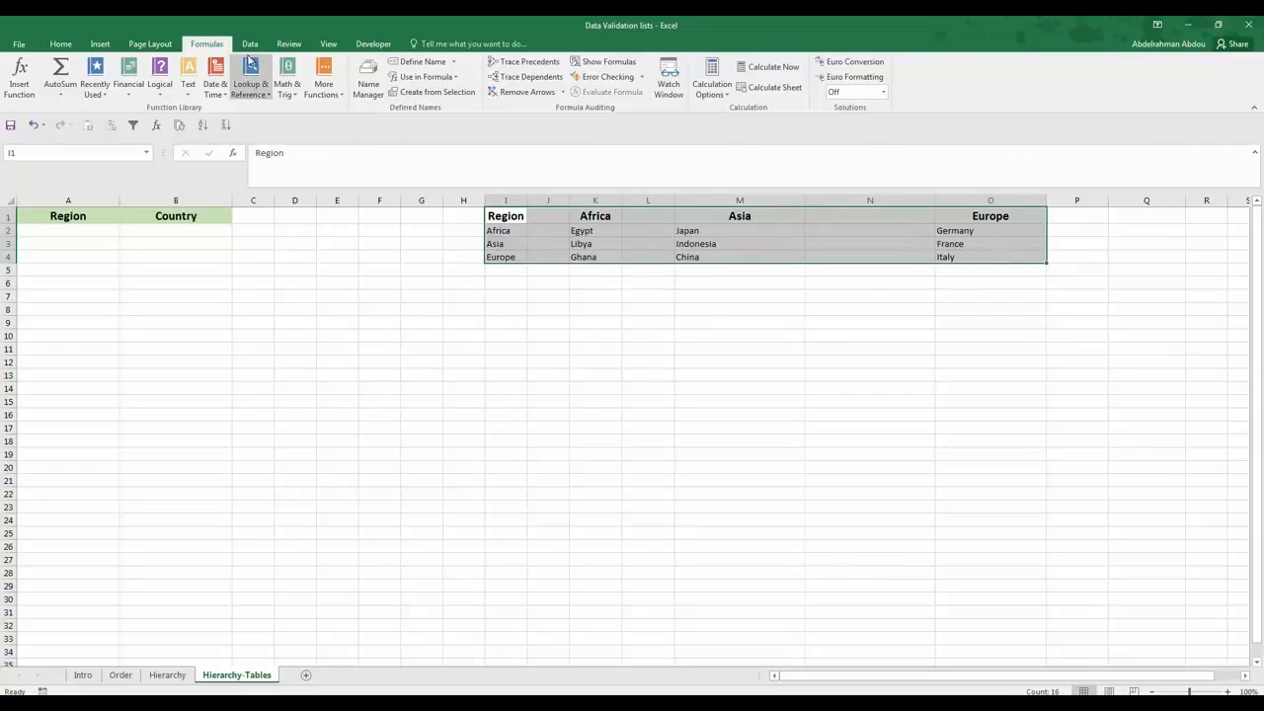
pyautogui.click(427, 95)
pyautogui.click(472, 380)
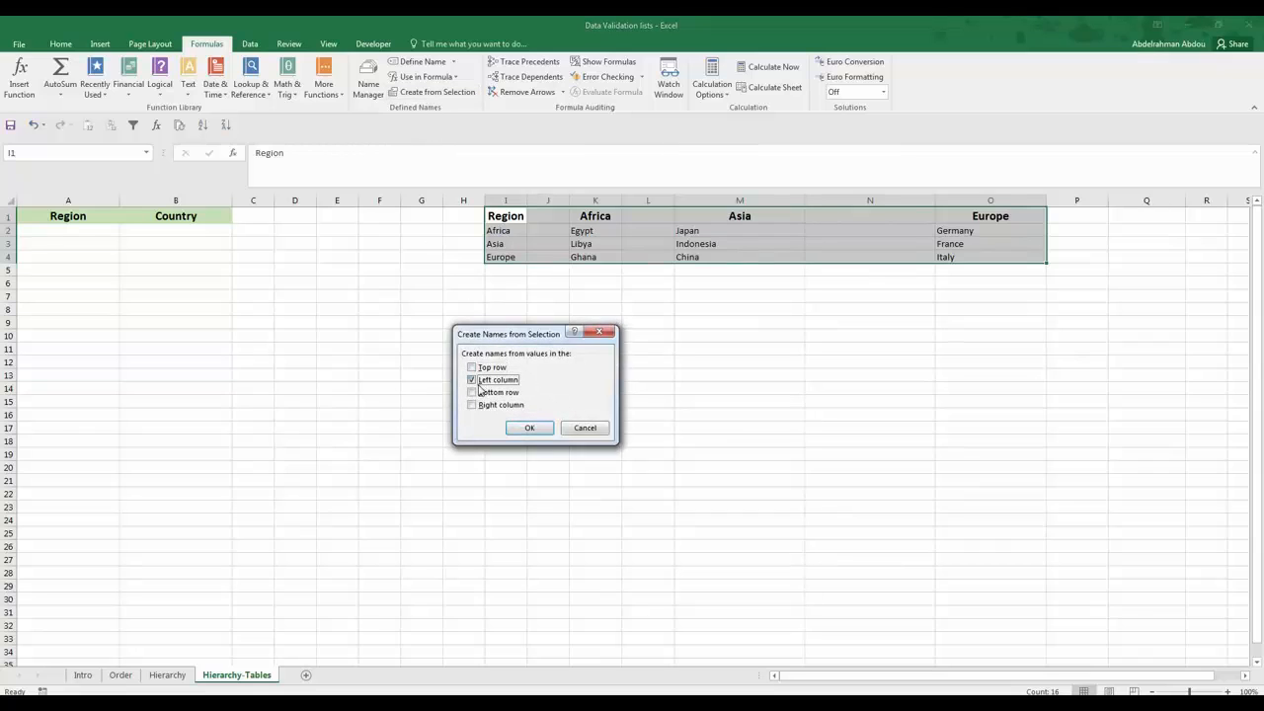
pyautogui.click(472, 367)
pyautogui.click(542, 435)
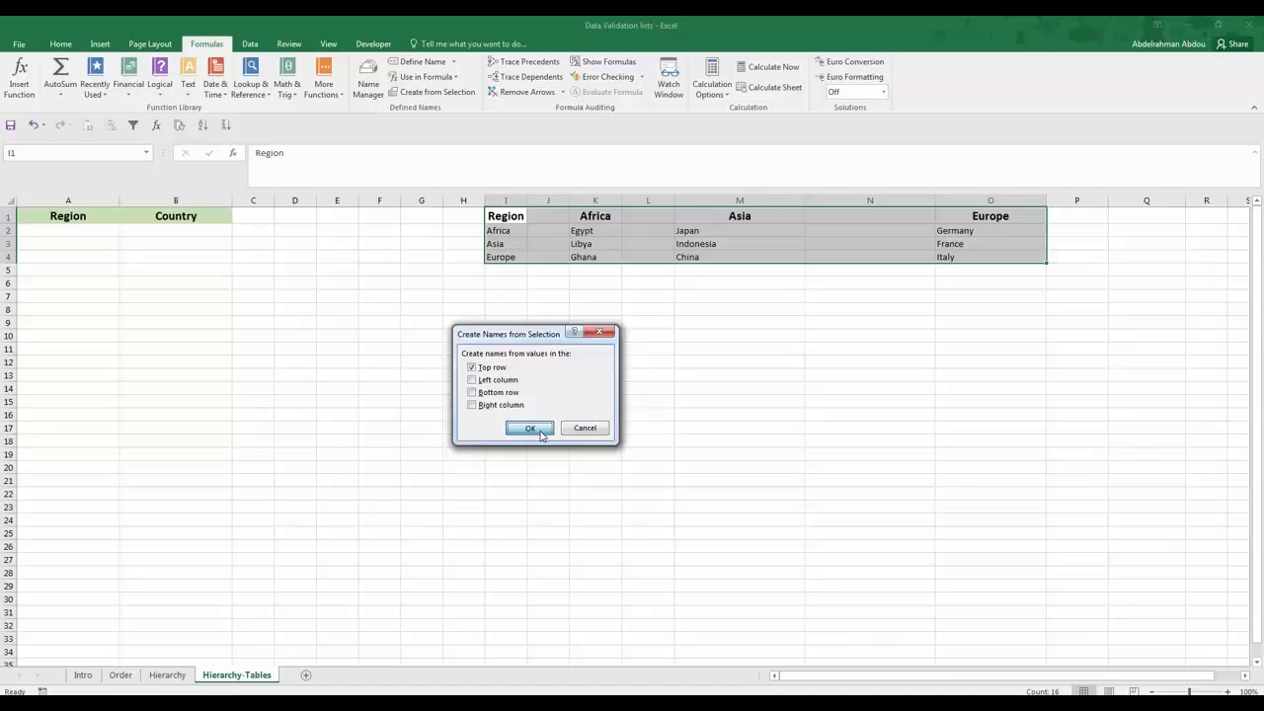
# Step: Review the Asia, Europe and Region named ranges in the Name Manager
pyautogui.click(506, 247)
pyautogui.click(365, 79)
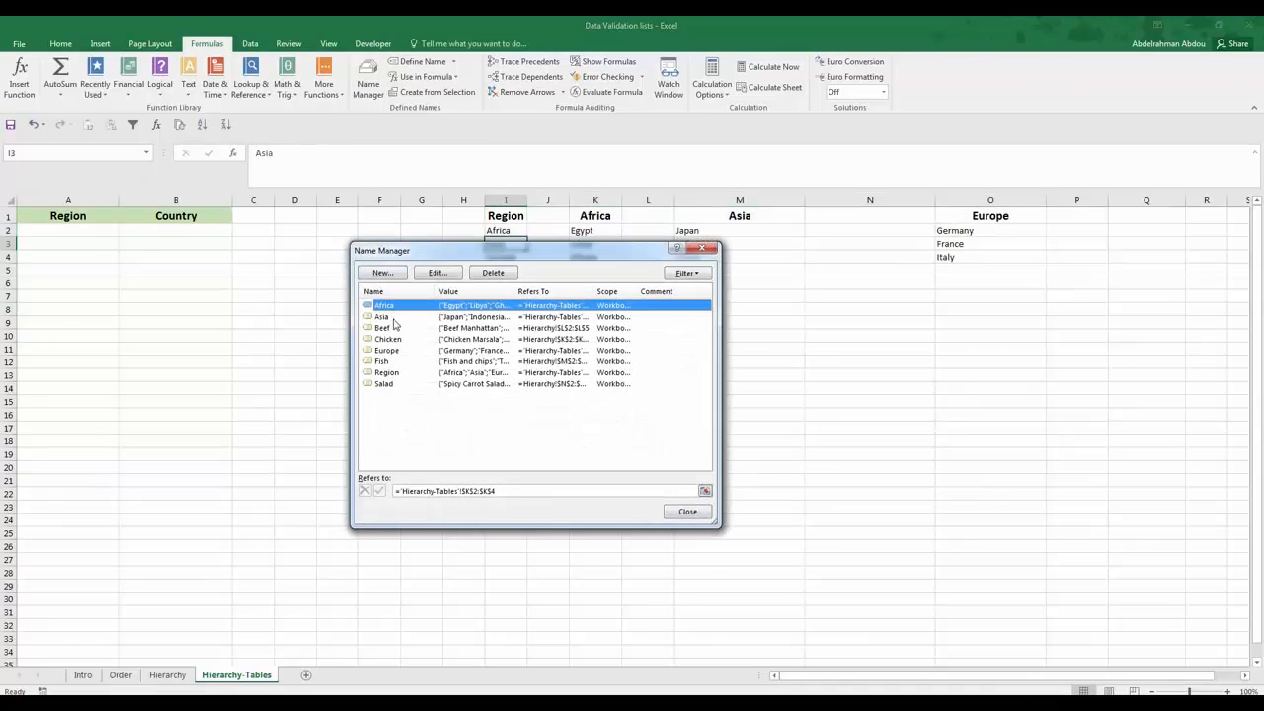
pyautogui.click(394, 317)
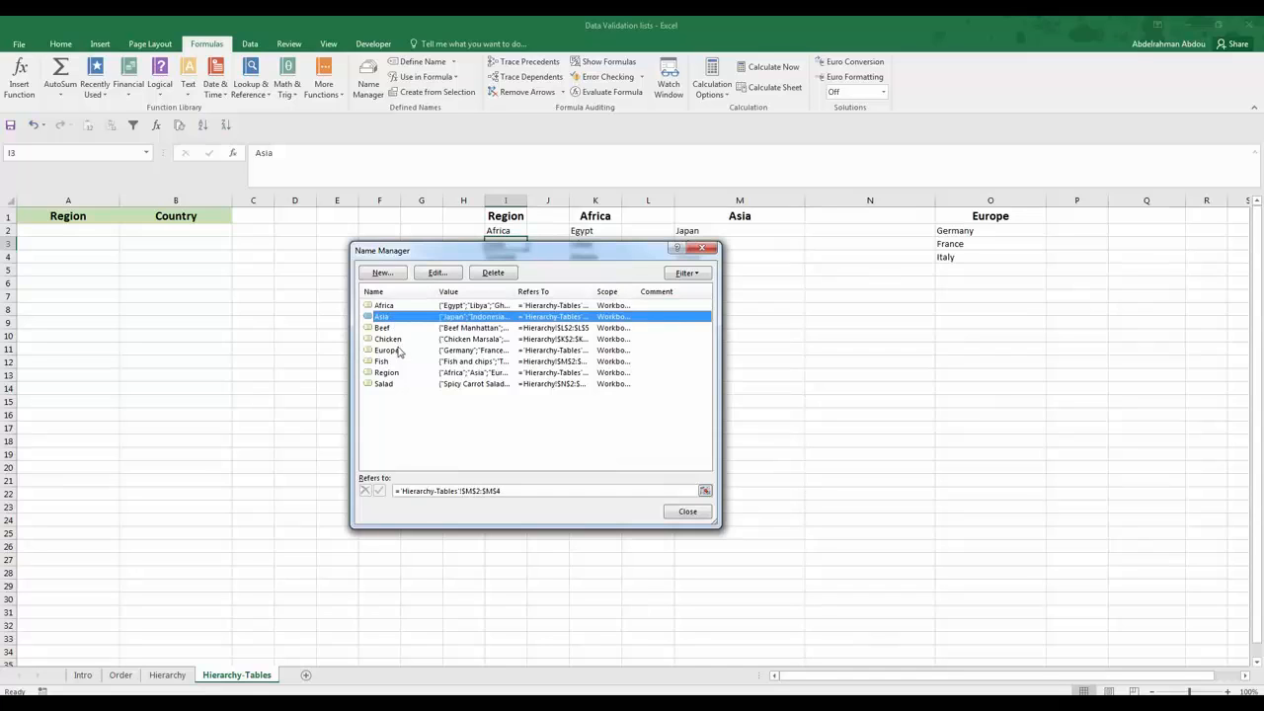
pyautogui.click(387, 350)
pyautogui.click(387, 372)
pyautogui.click(688, 512)
pyautogui.click(596, 297)
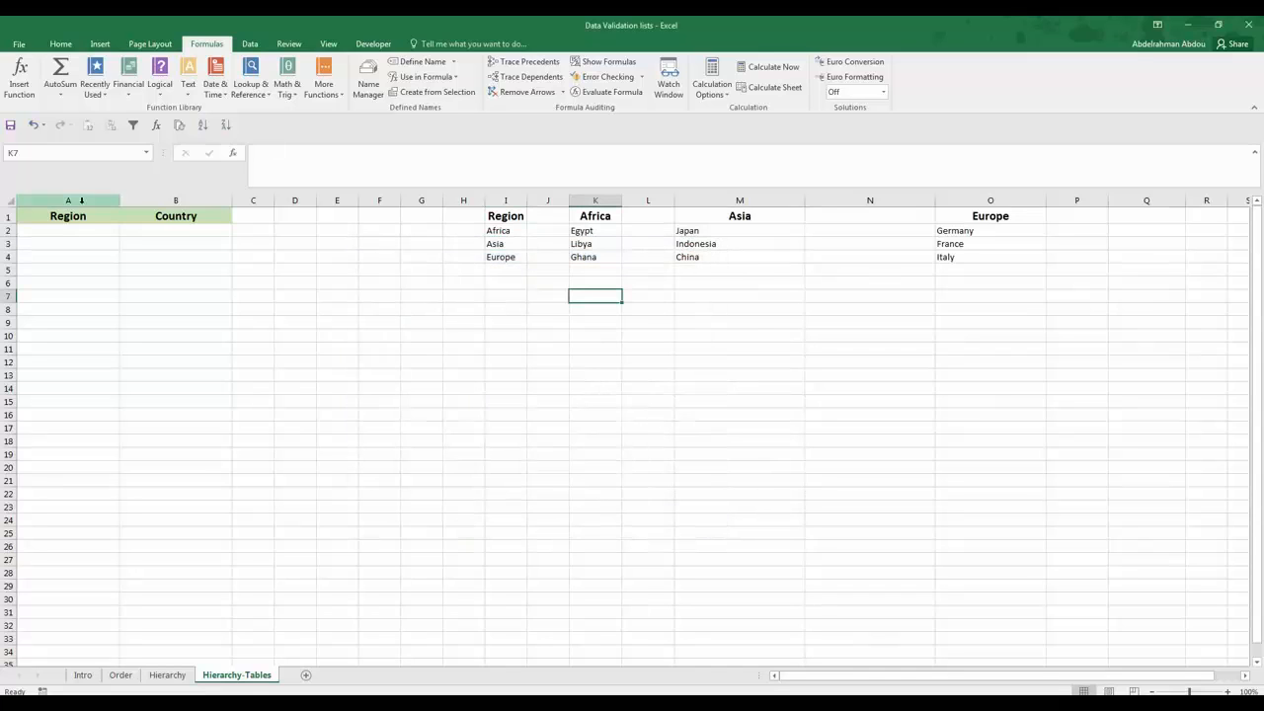
# Step: Apply list data validation to the whole Region column A, using the named range =Region as the source
pyautogui.click(83, 202)
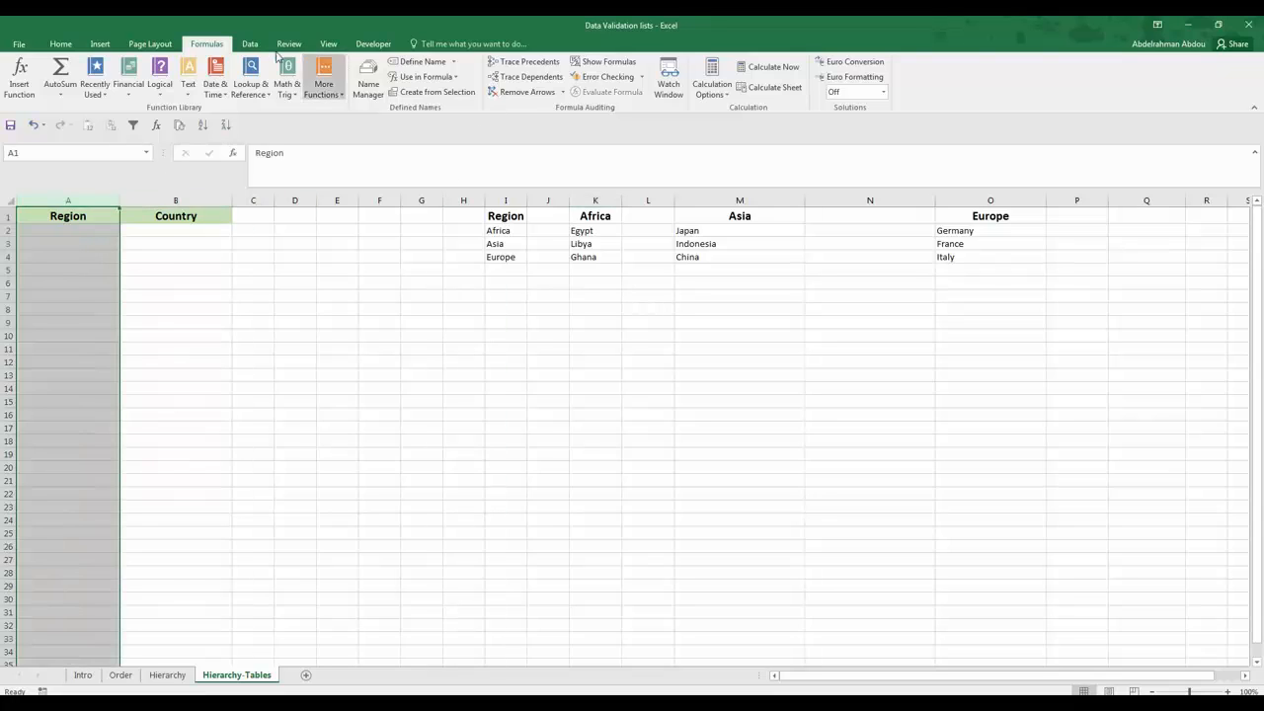
pyautogui.click(249, 44)
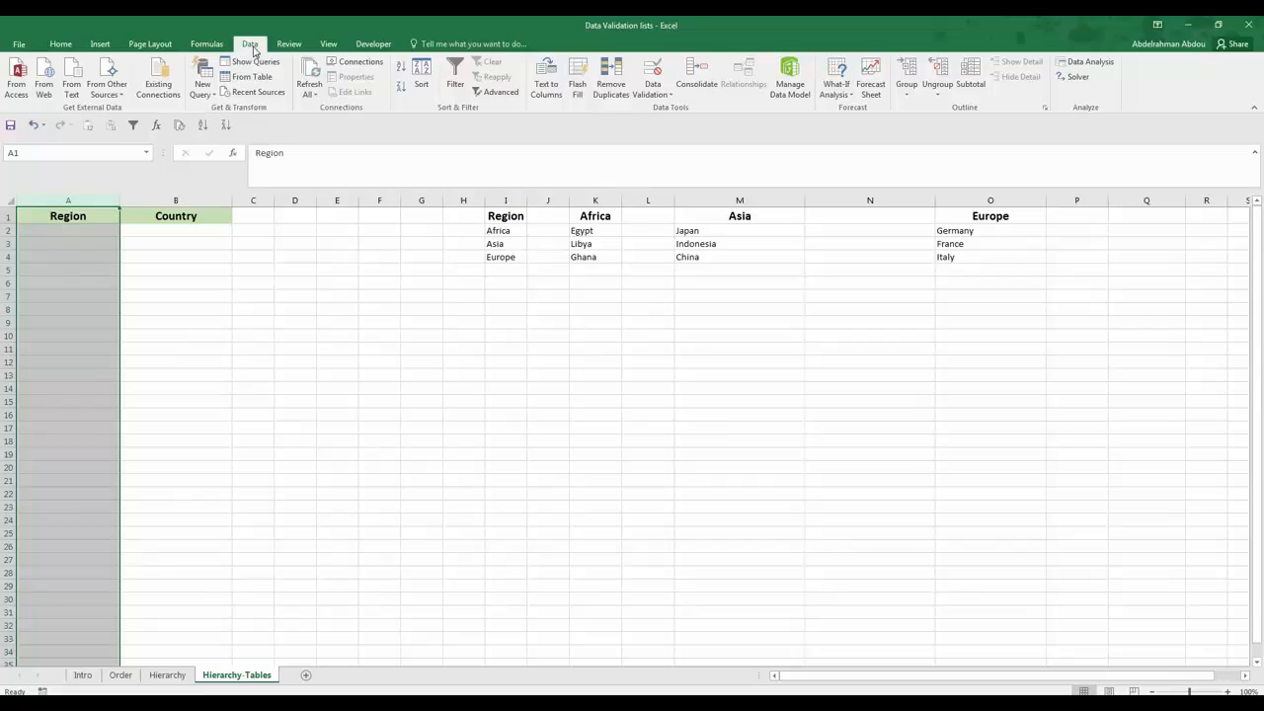
pyautogui.click(653, 69)
pyautogui.click(474, 353)
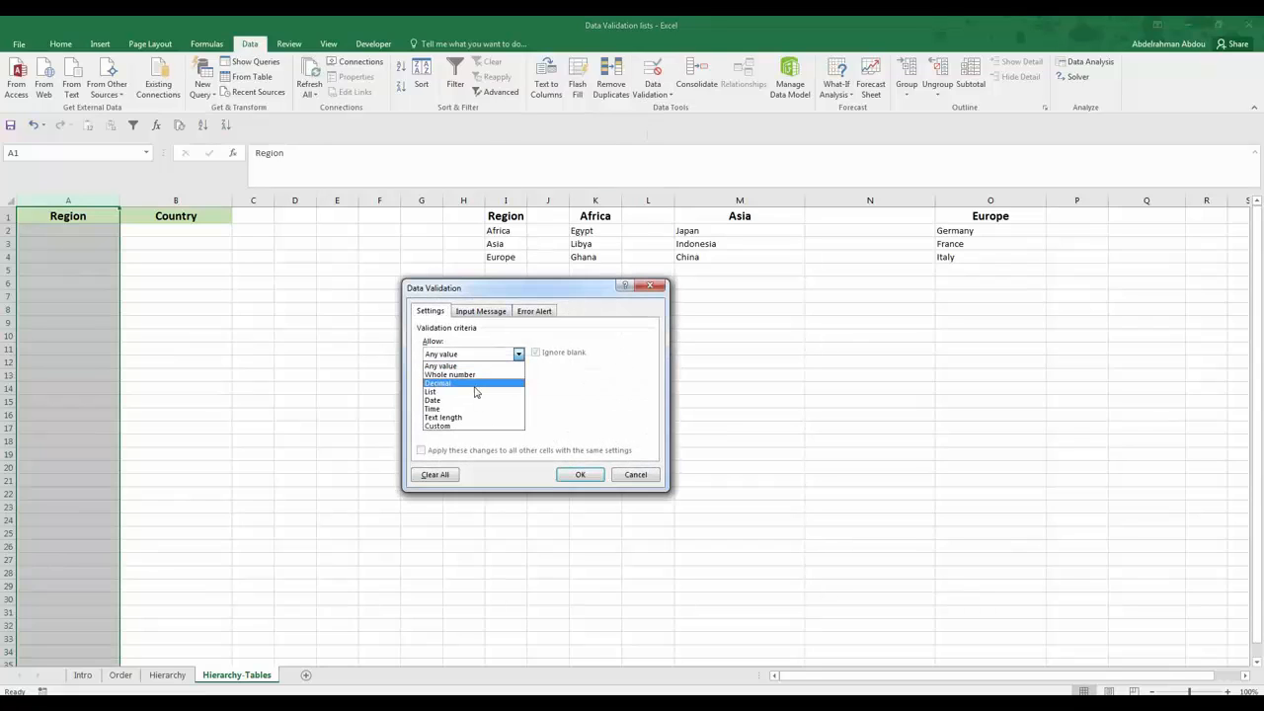
pyautogui.click(477, 392)
pyautogui.click(481, 405)
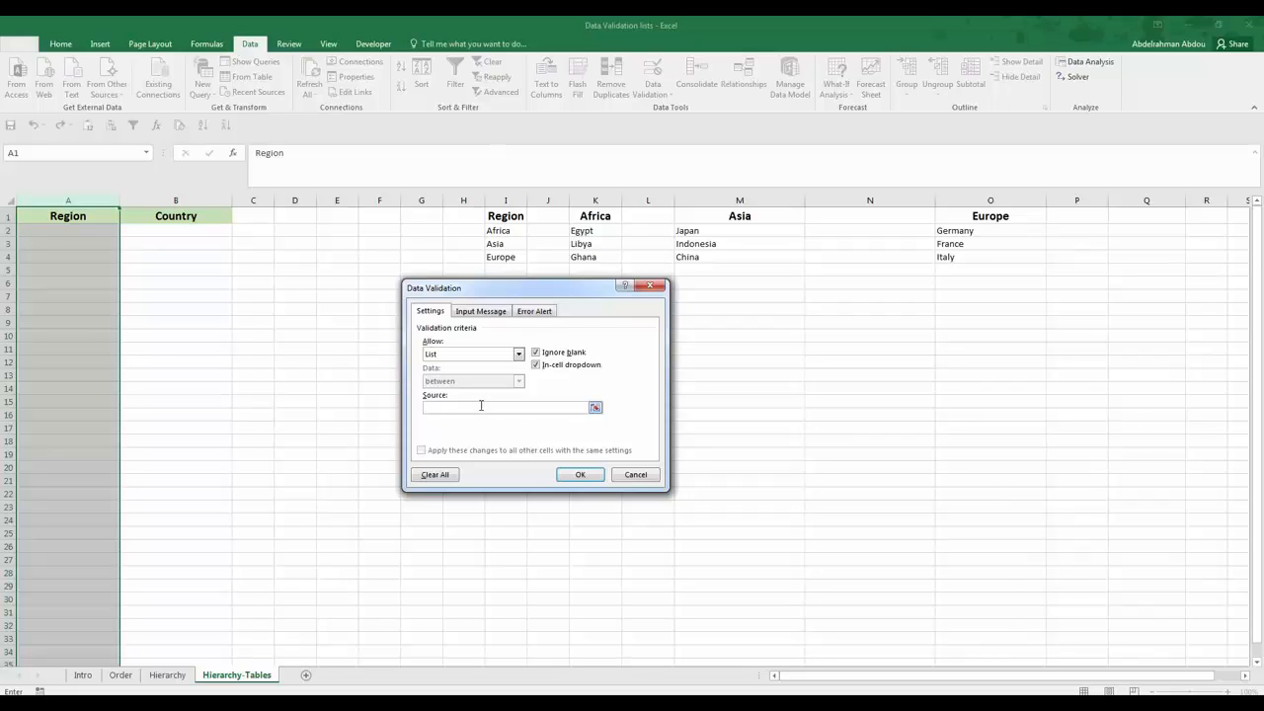
pyautogui.press('F3')
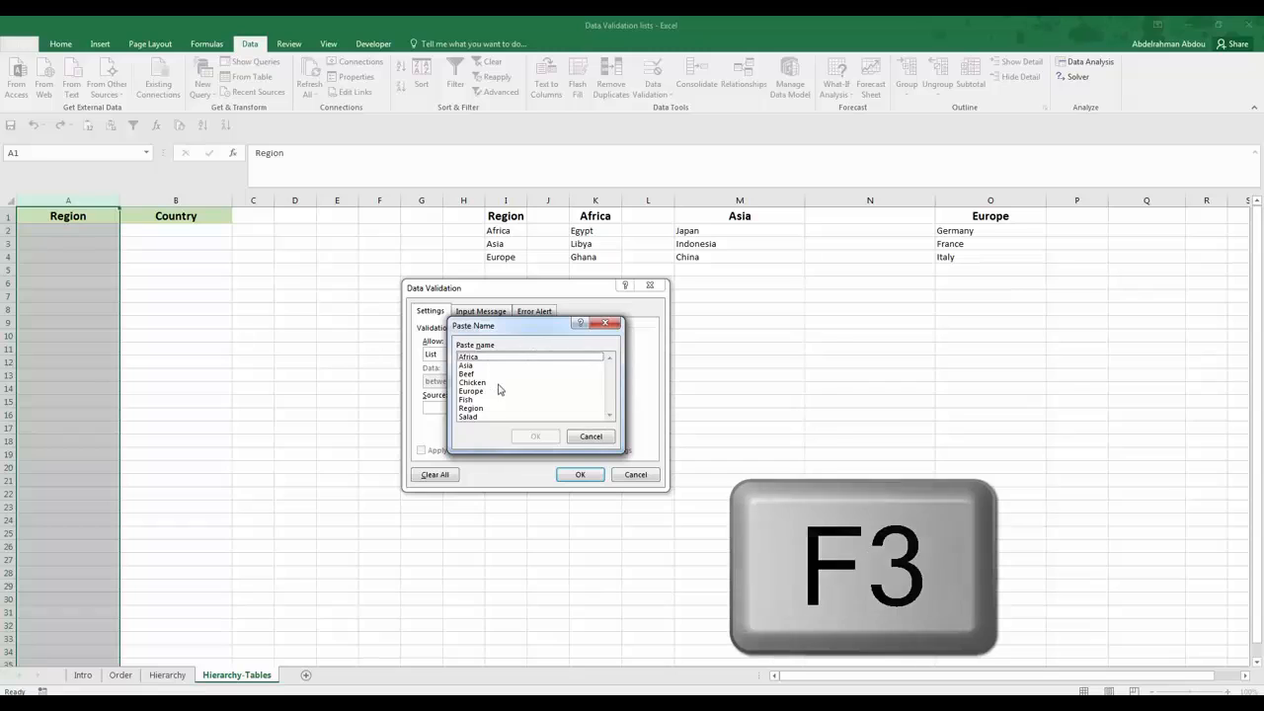
pyautogui.click(490, 409)
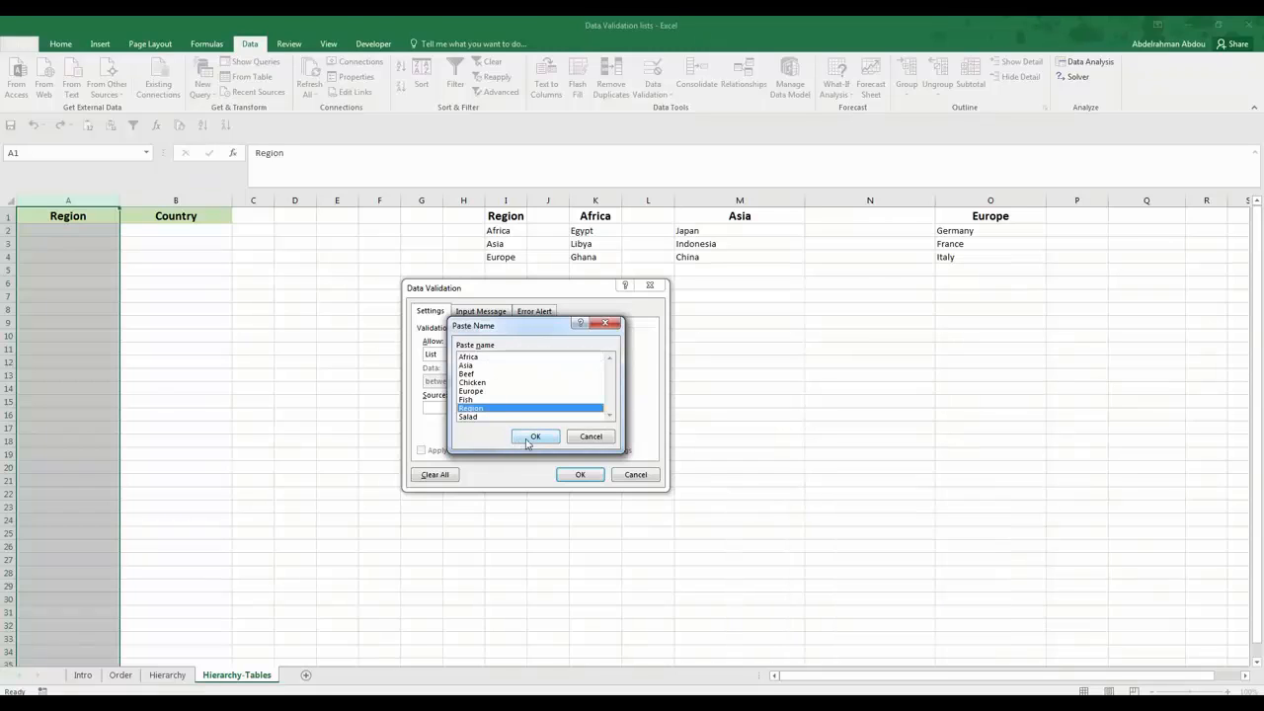
pyautogui.click(534, 437)
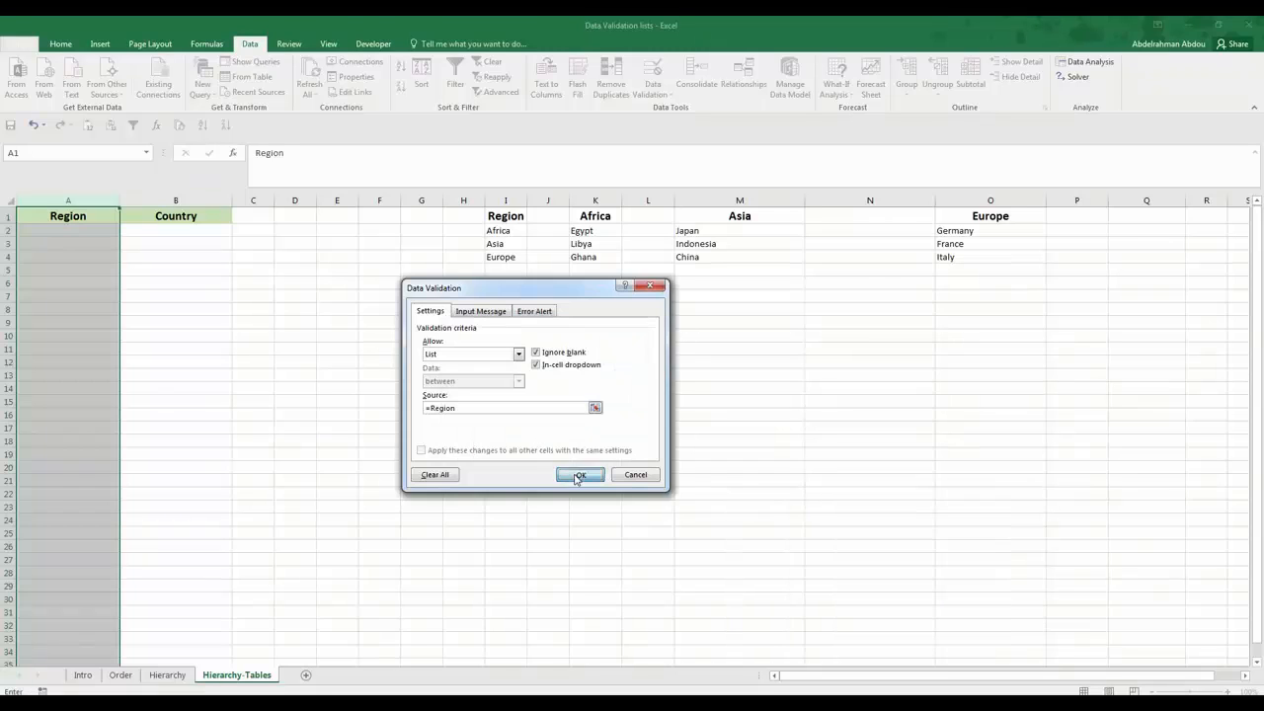
pyautogui.click(580, 474)
# Step: Check the region choices offered by the drop-down in cell A2
pyautogui.click(117, 234)
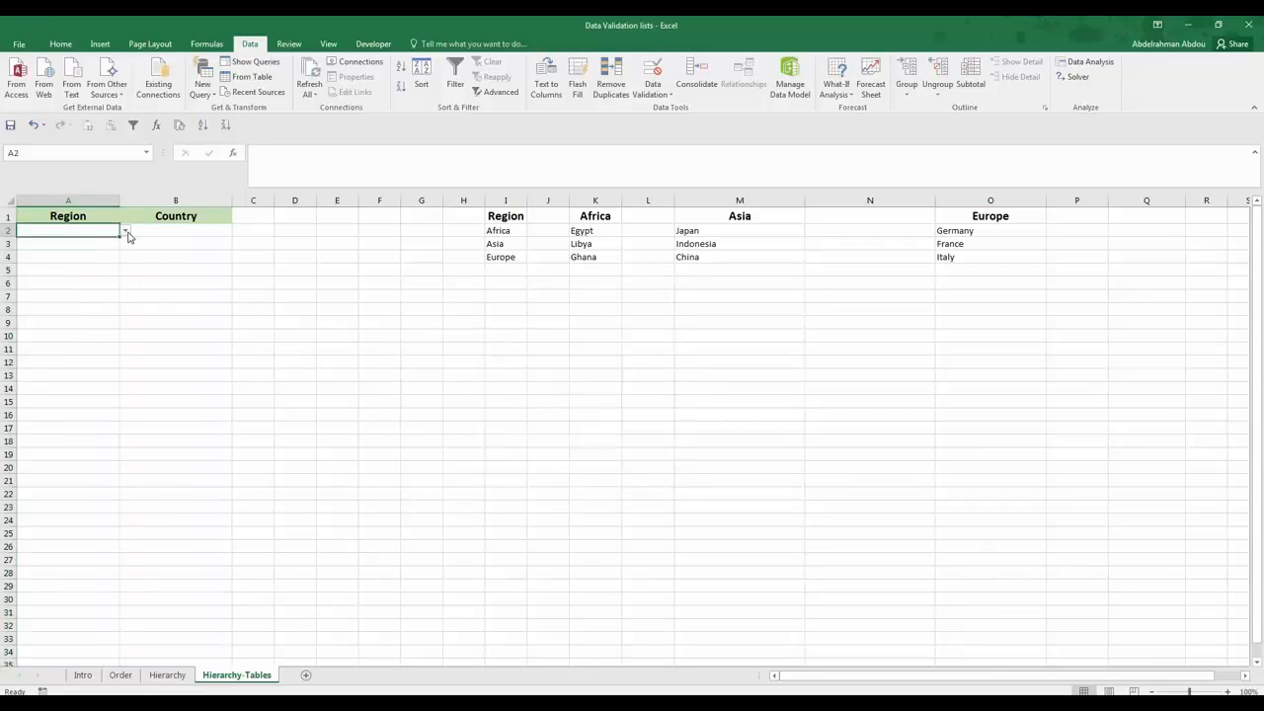
pyautogui.click(126, 235)
pyautogui.click(189, 231)
pyautogui.click(211, 227)
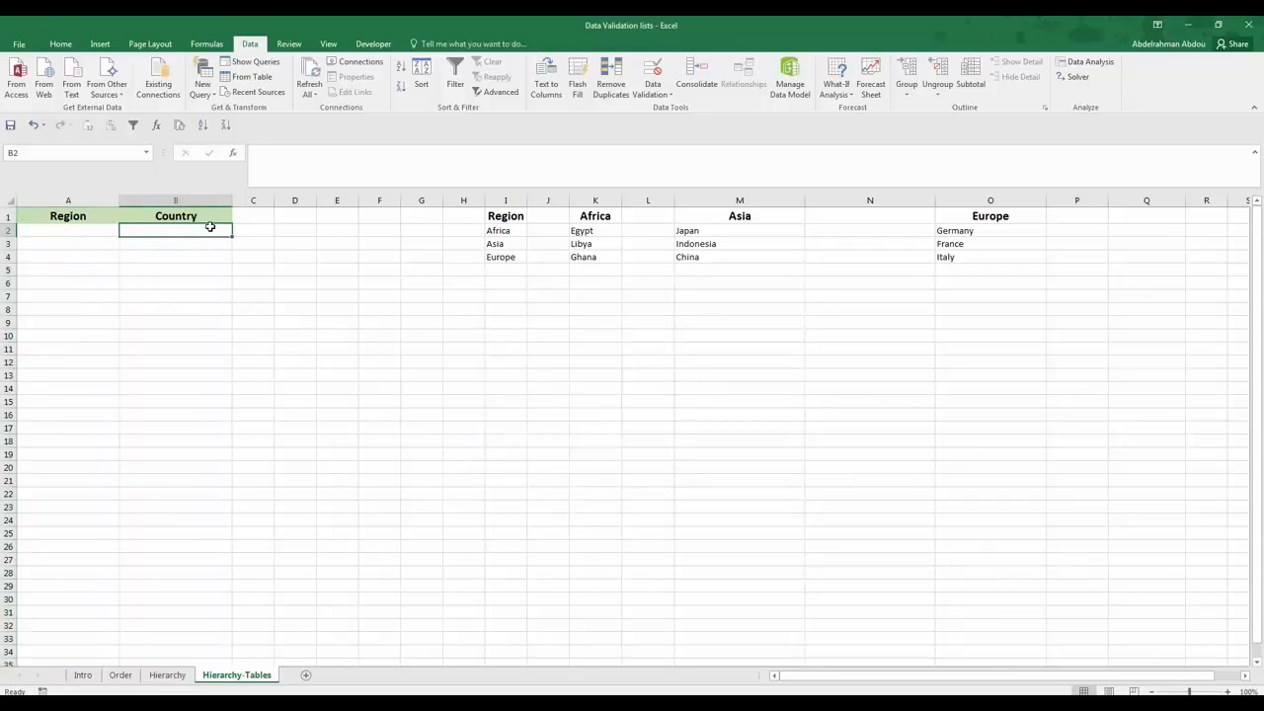
# Step: Apply list data validation to the whole Country column B with the source =indirect(A1)
pyautogui.click(214, 199)
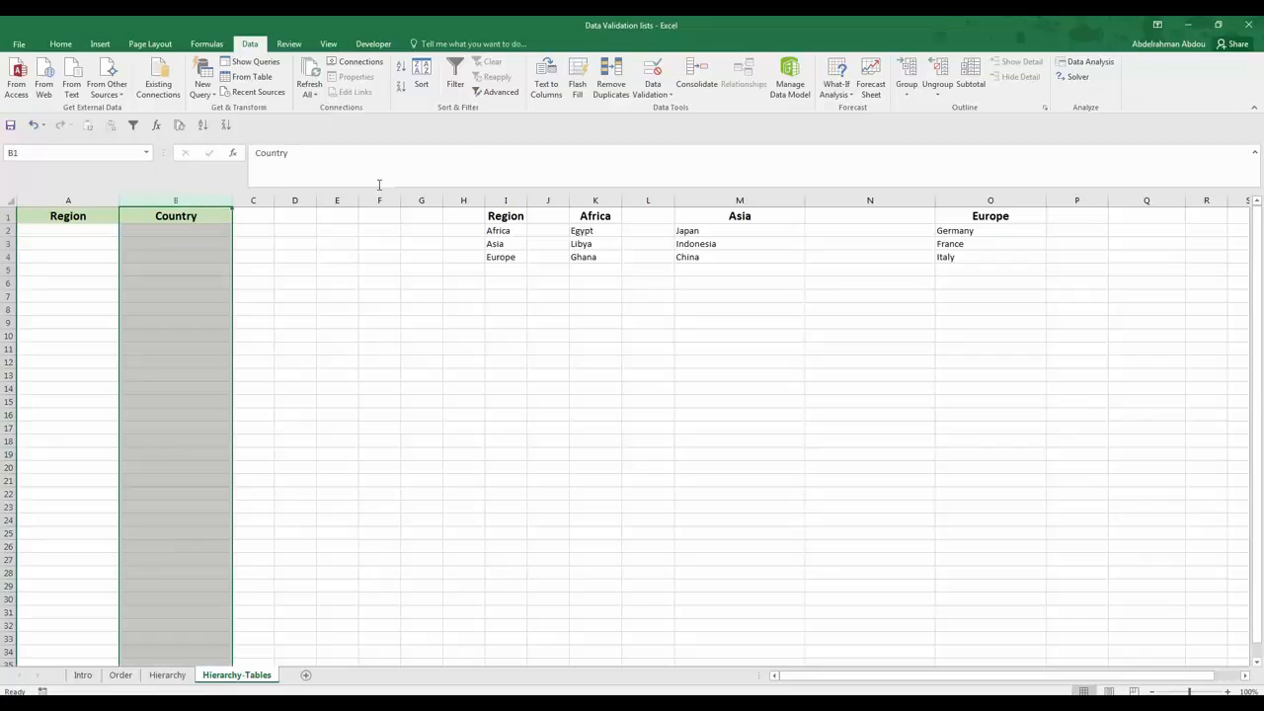
pyautogui.click(654, 67)
pyautogui.click(480, 353)
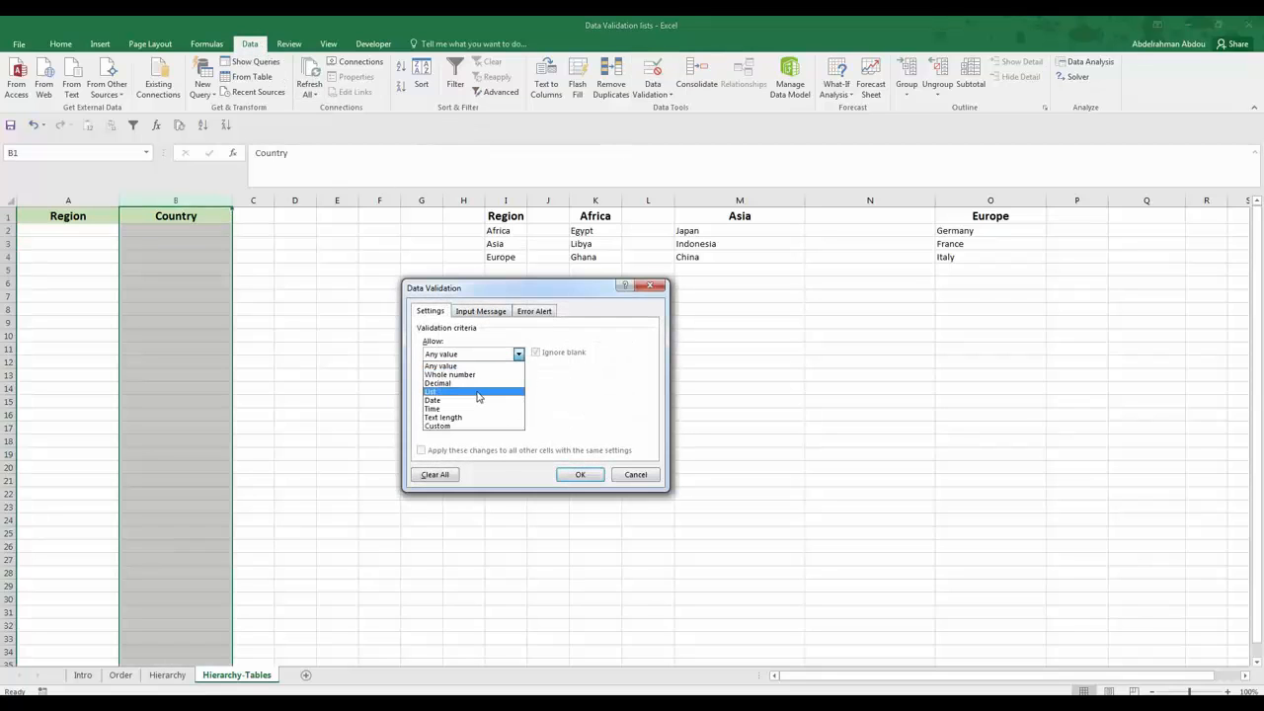
pyautogui.click(476, 391)
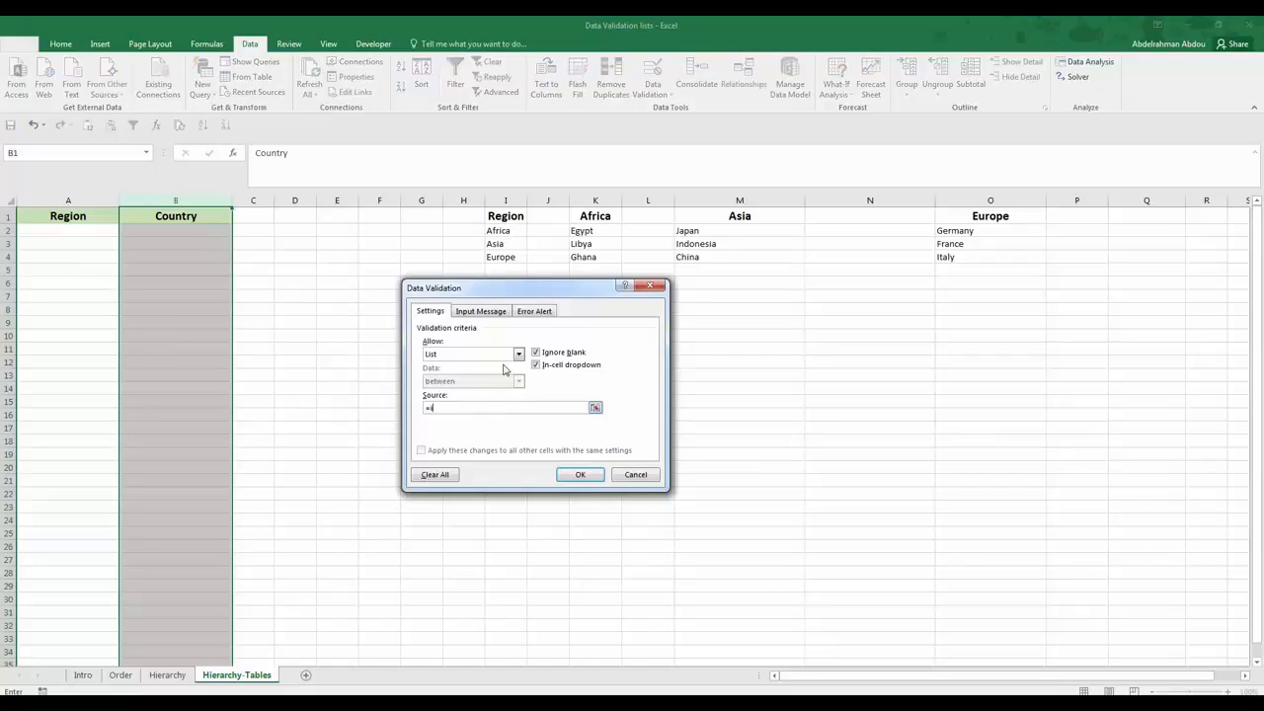
pyautogui.write('=indirect(')
pyautogui.click(99, 215)
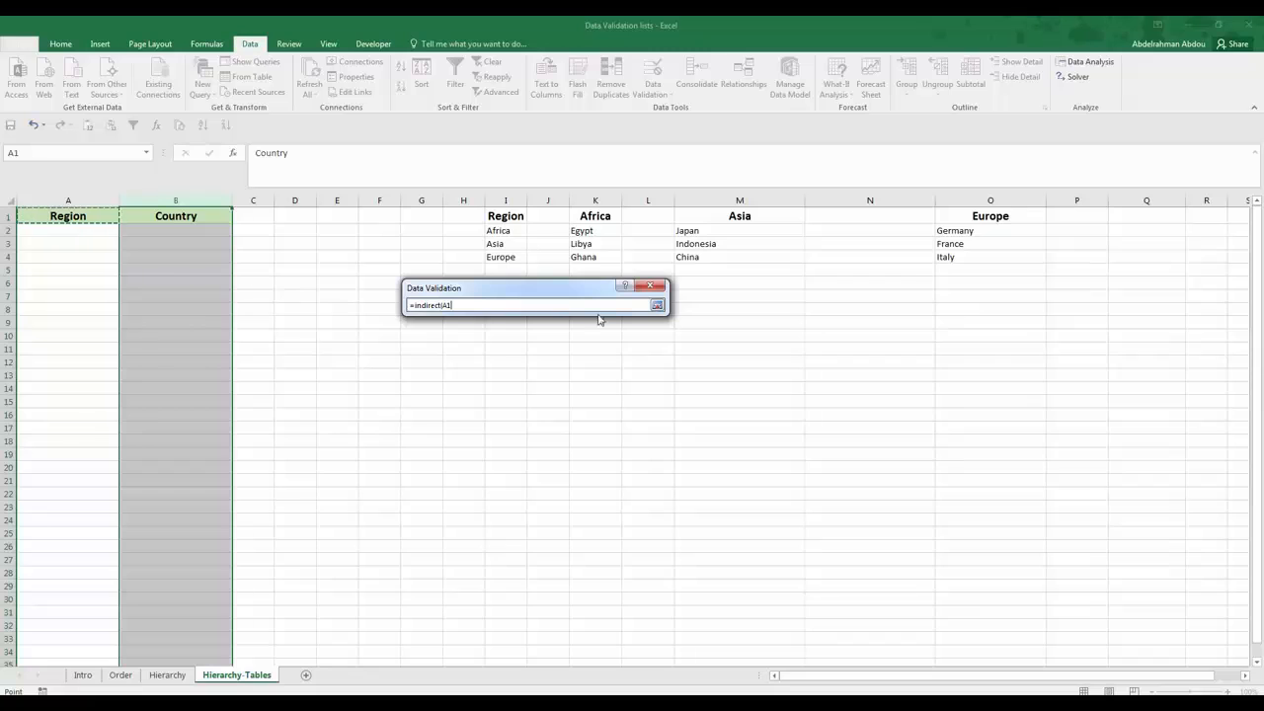
pyautogui.press('Return')
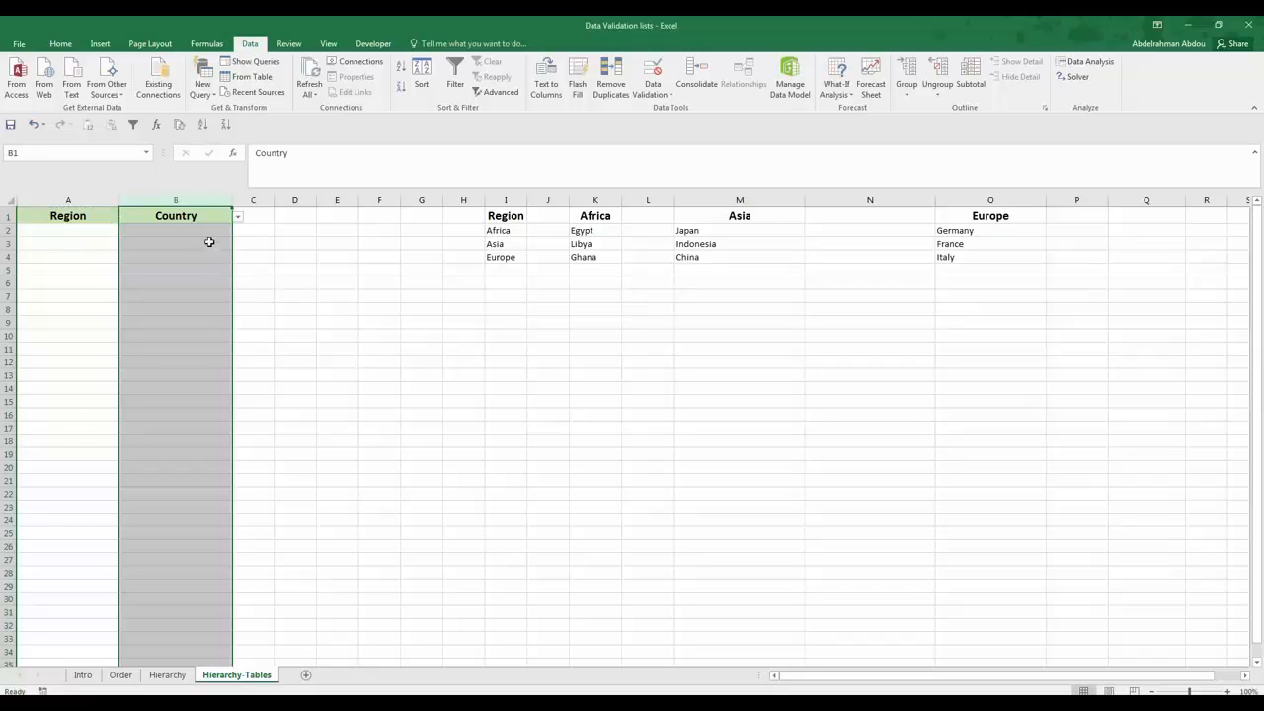
# Step: Choose Africa as the region in A2 and check the country choices offered in B2
pyautogui.click(110, 231)
pyautogui.click(126, 230)
pyautogui.press('Escape')
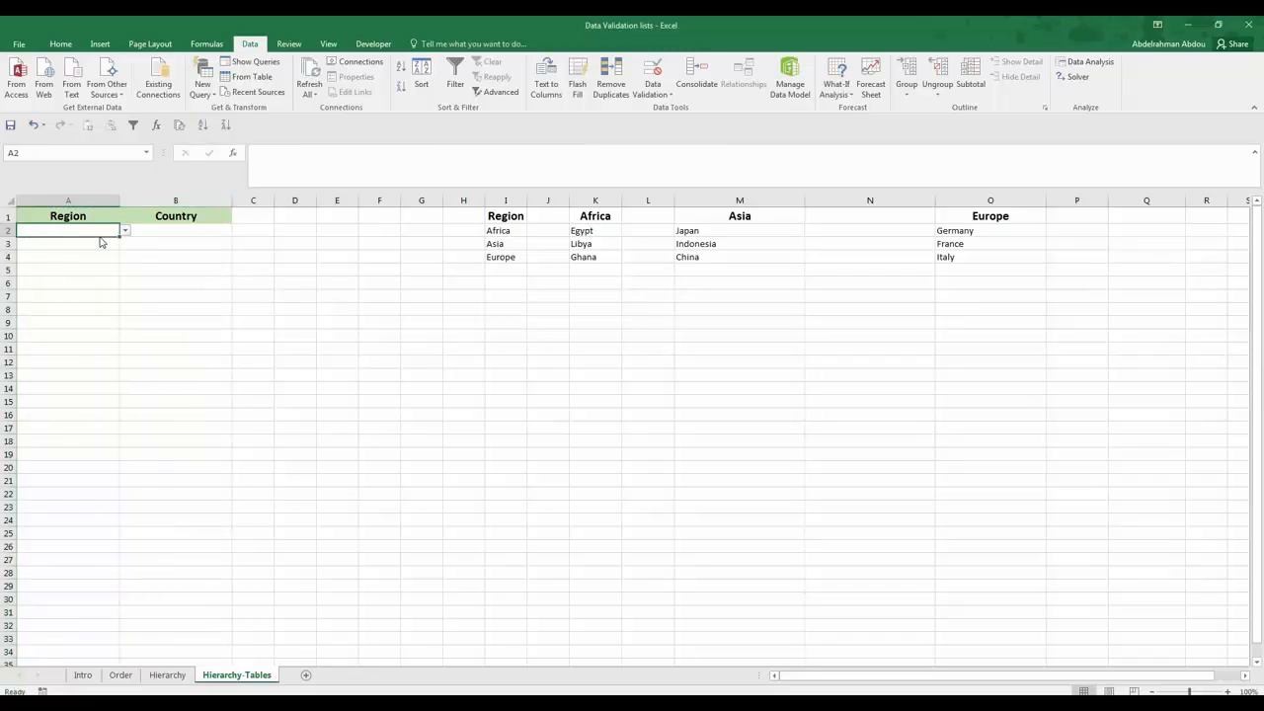
pyautogui.click(126, 230)
pyautogui.click(99, 242)
pyautogui.click(187, 231)
pyautogui.click(237, 230)
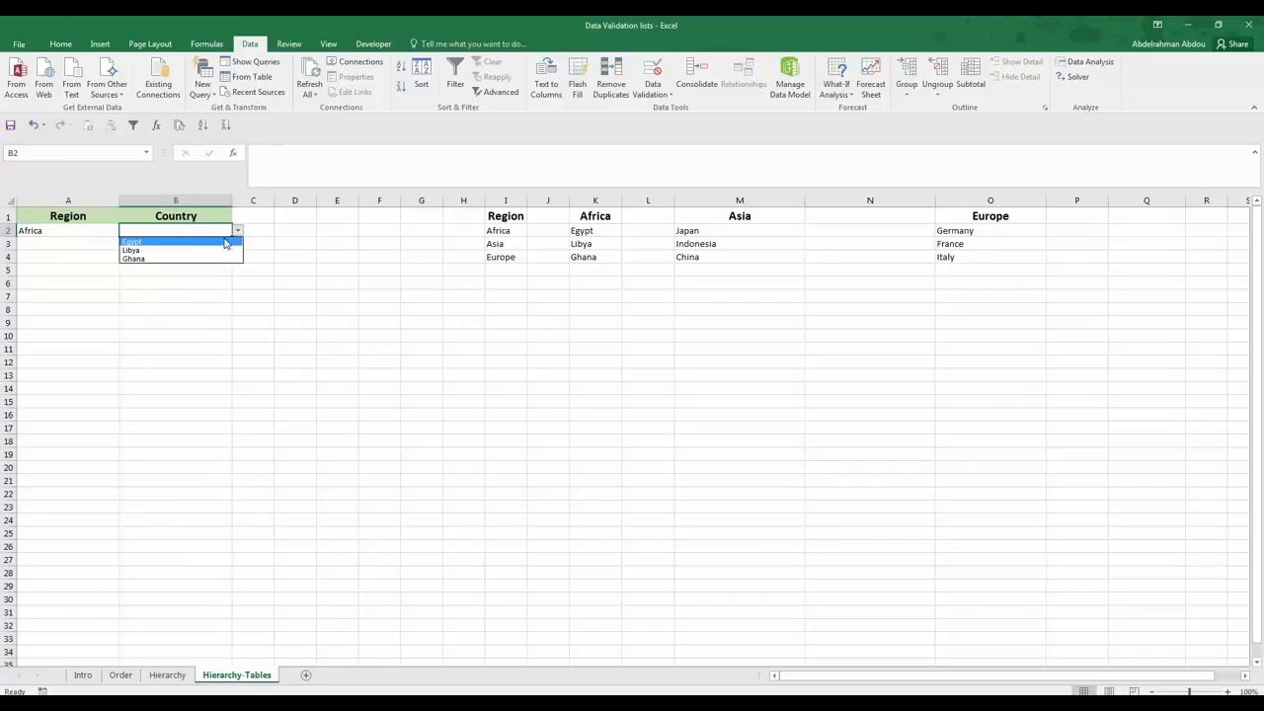
pyautogui.click(198, 231)
# Step: Add Algeria to the Africa list in K5 and check the country drop-down in B2 for it
pyautogui.click(594, 269)
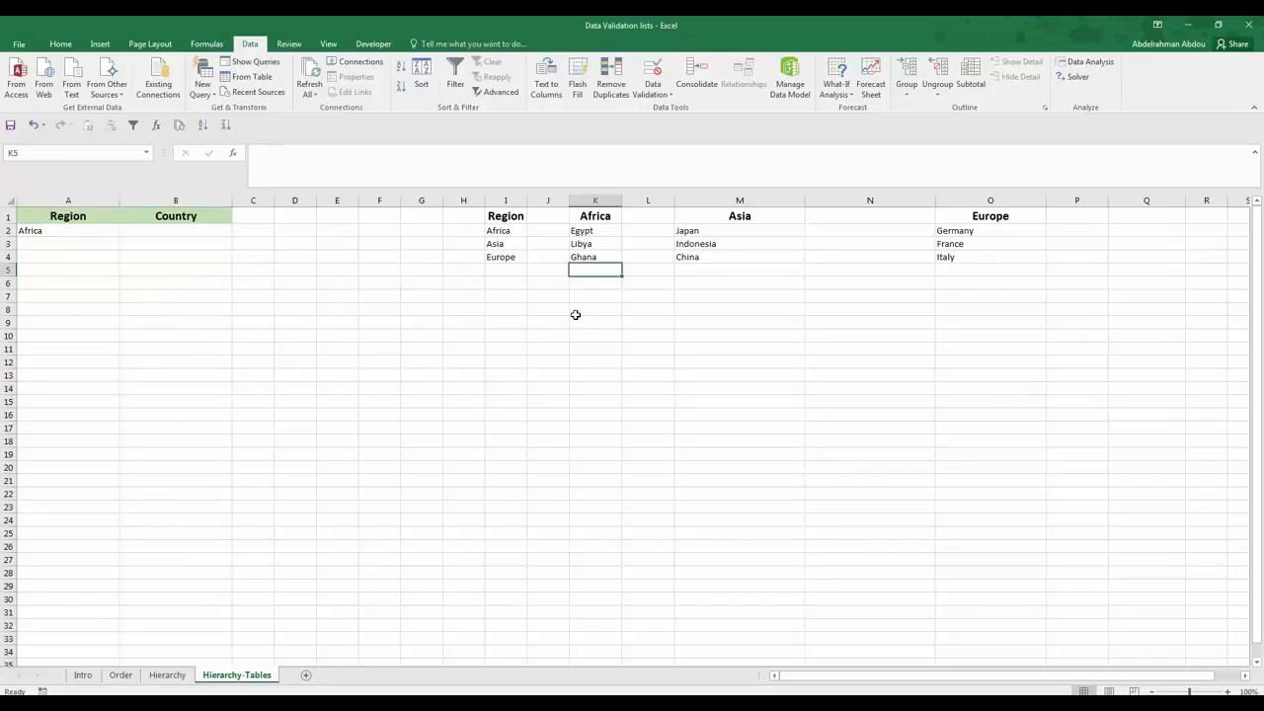
pyautogui.write('Algeria')
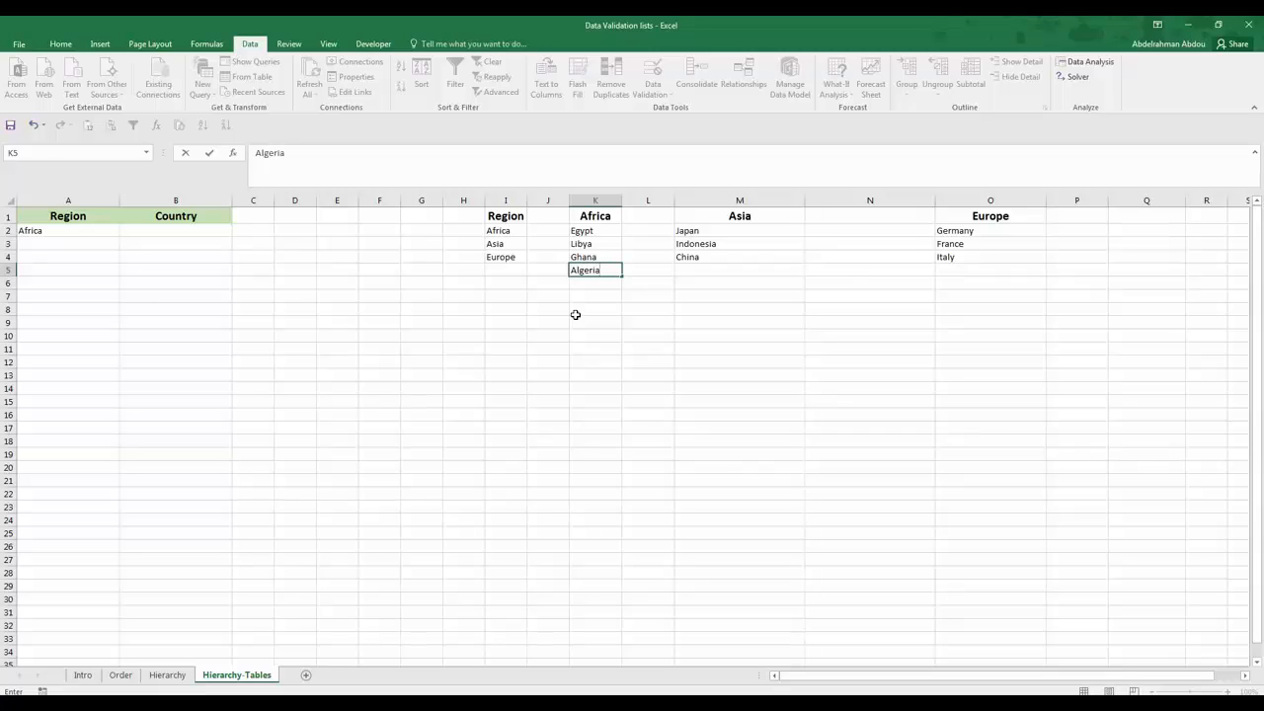
pyautogui.press('Return')
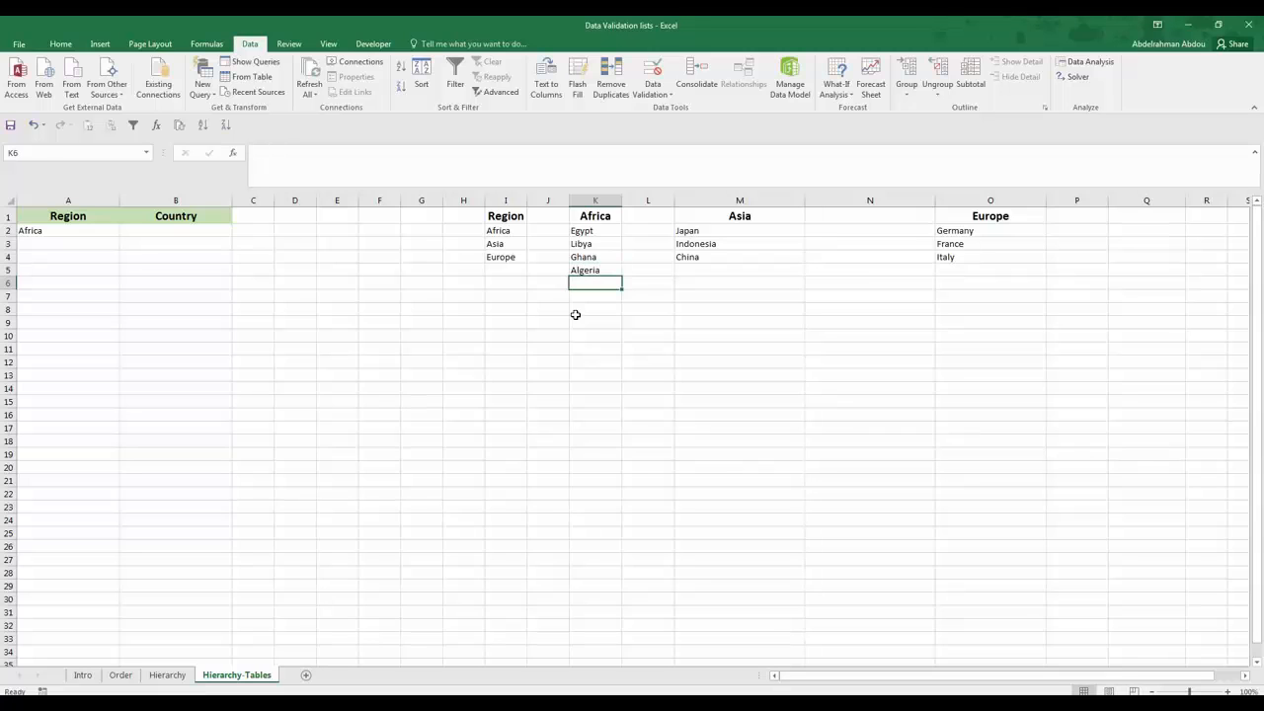
pyautogui.click(197, 230)
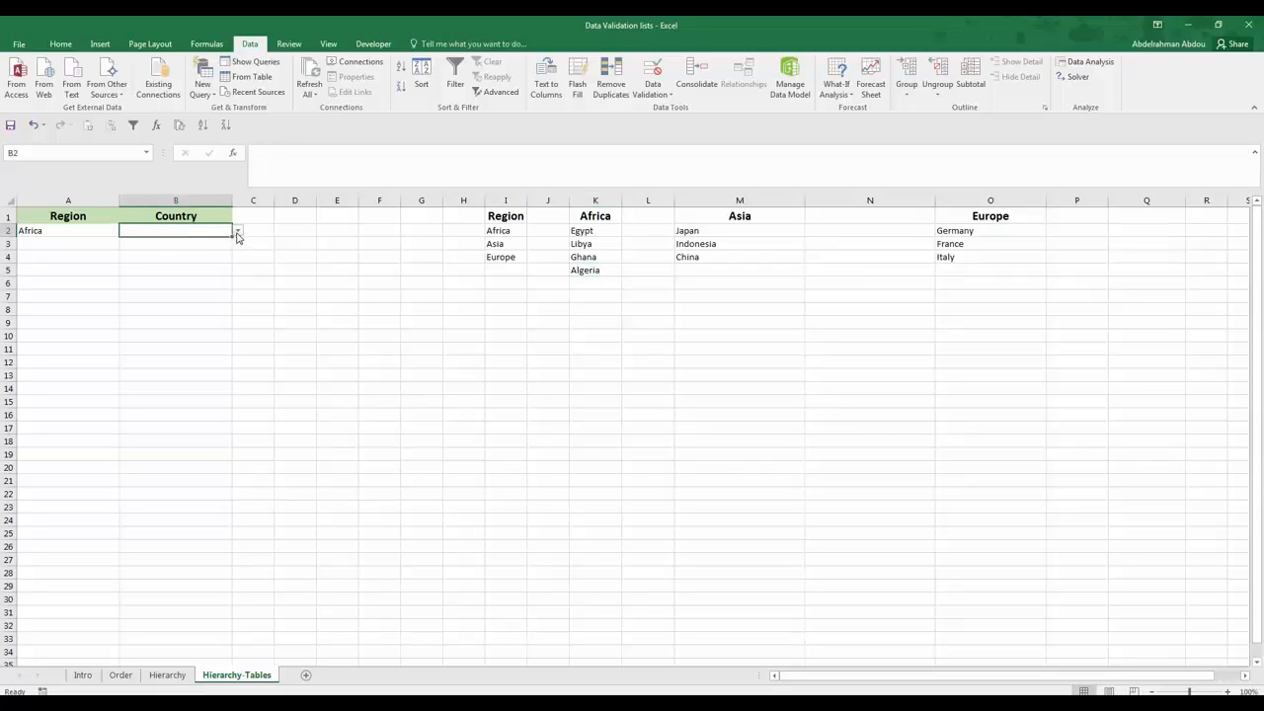
pyautogui.click(237, 233)
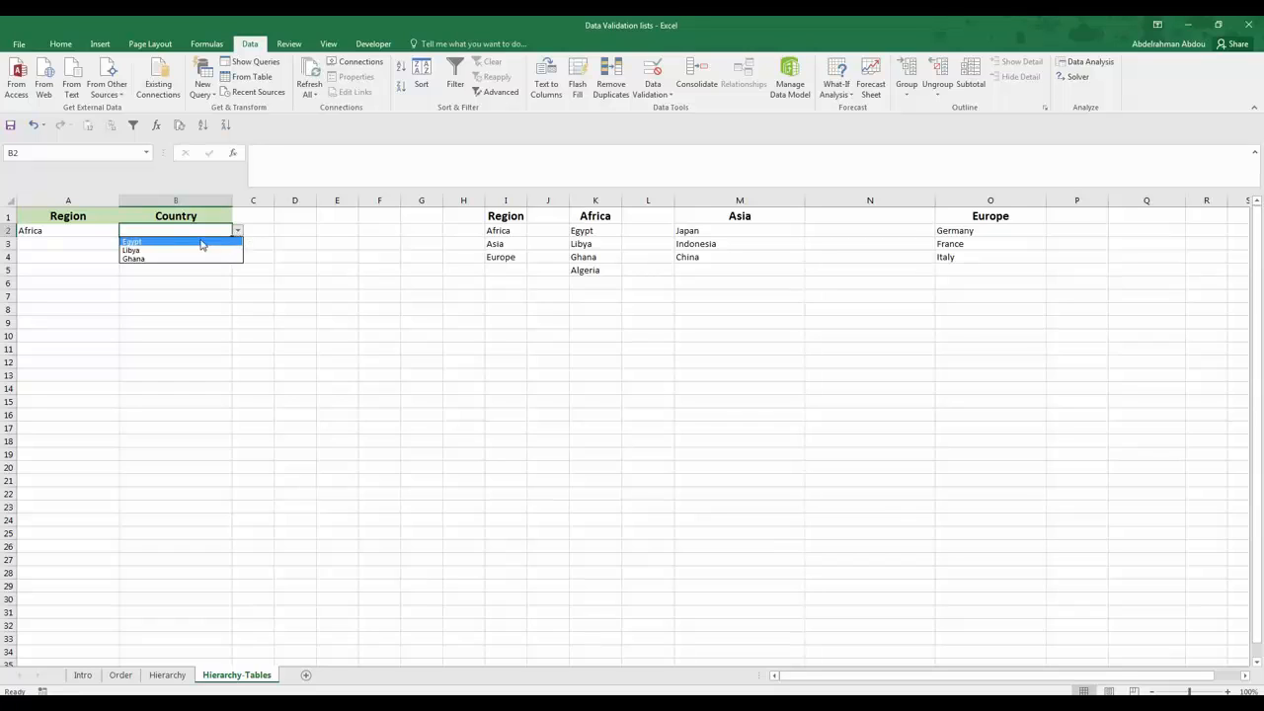
# Step: Delete Algeria from K5 below the Africa list
pyautogui.click(600, 272)
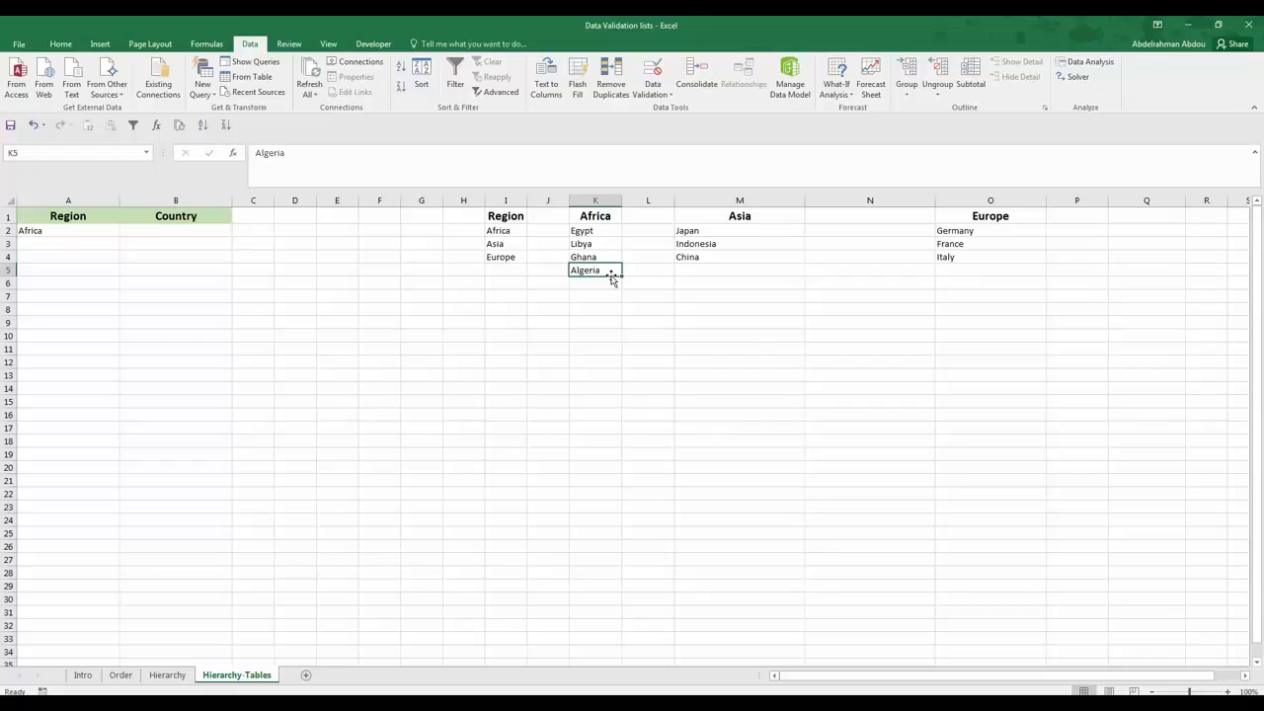
pyautogui.press('Delete')
pyautogui.click(176, 230)
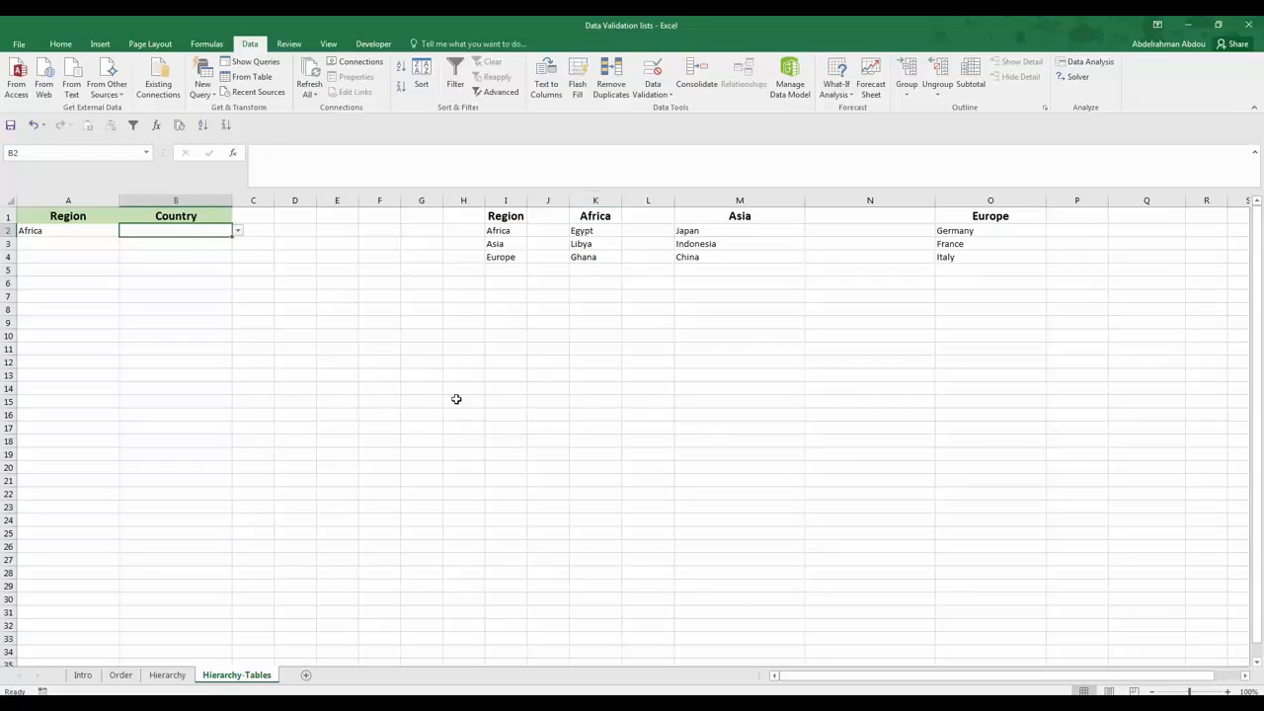
# Step: Convert the Region list in I1:I4 and the Africa list in K1:K4 into separate tables with headers
pyautogui.click(501, 232)
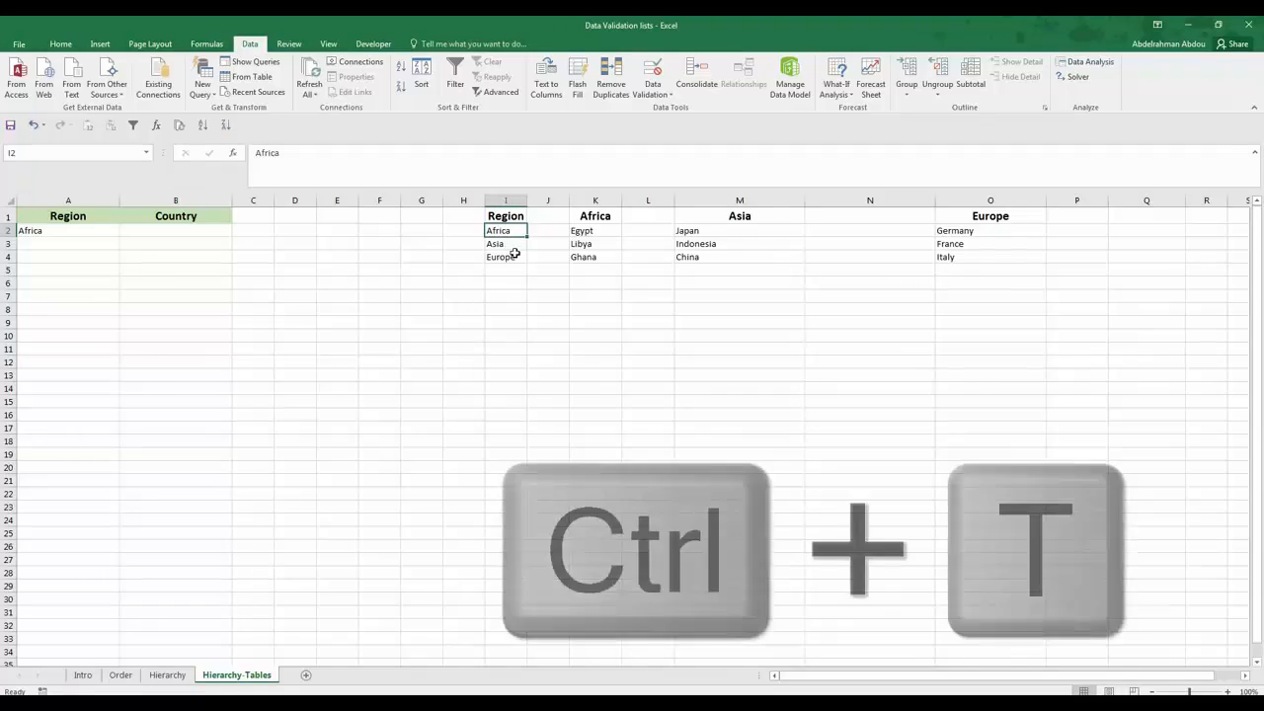
pyautogui.hotkey('ctrl', 't')
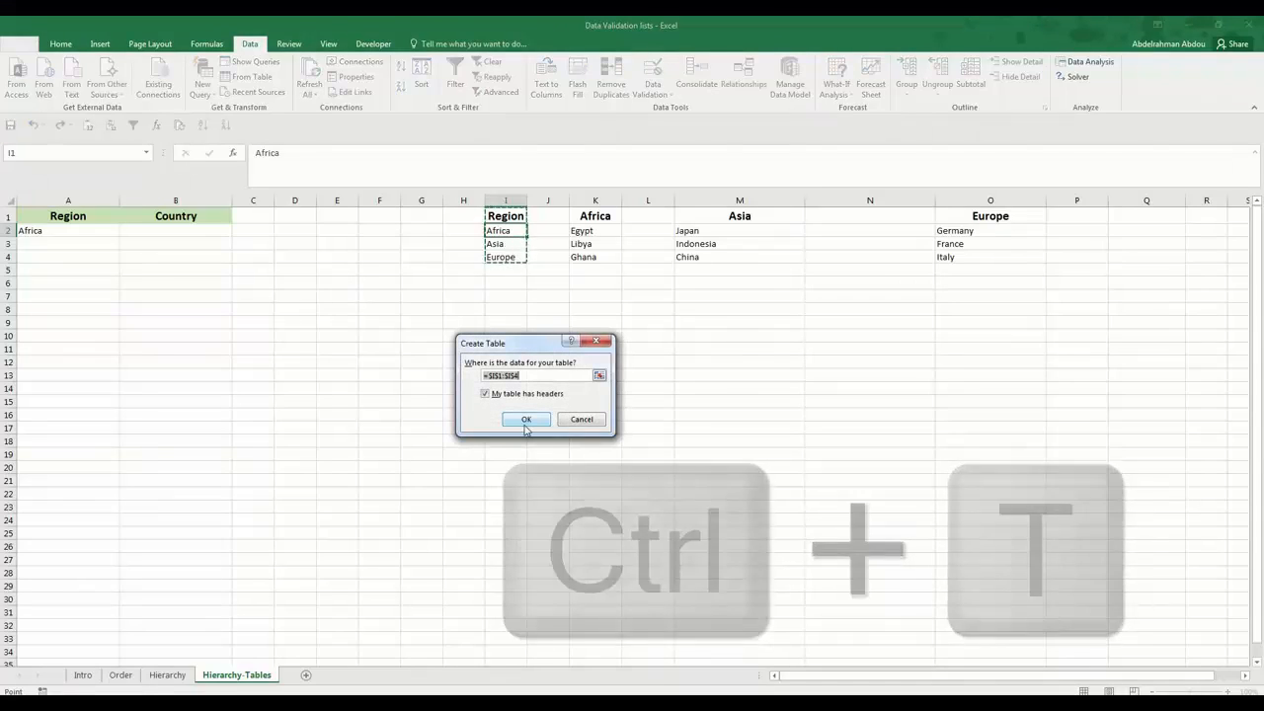
pyautogui.click(527, 421)
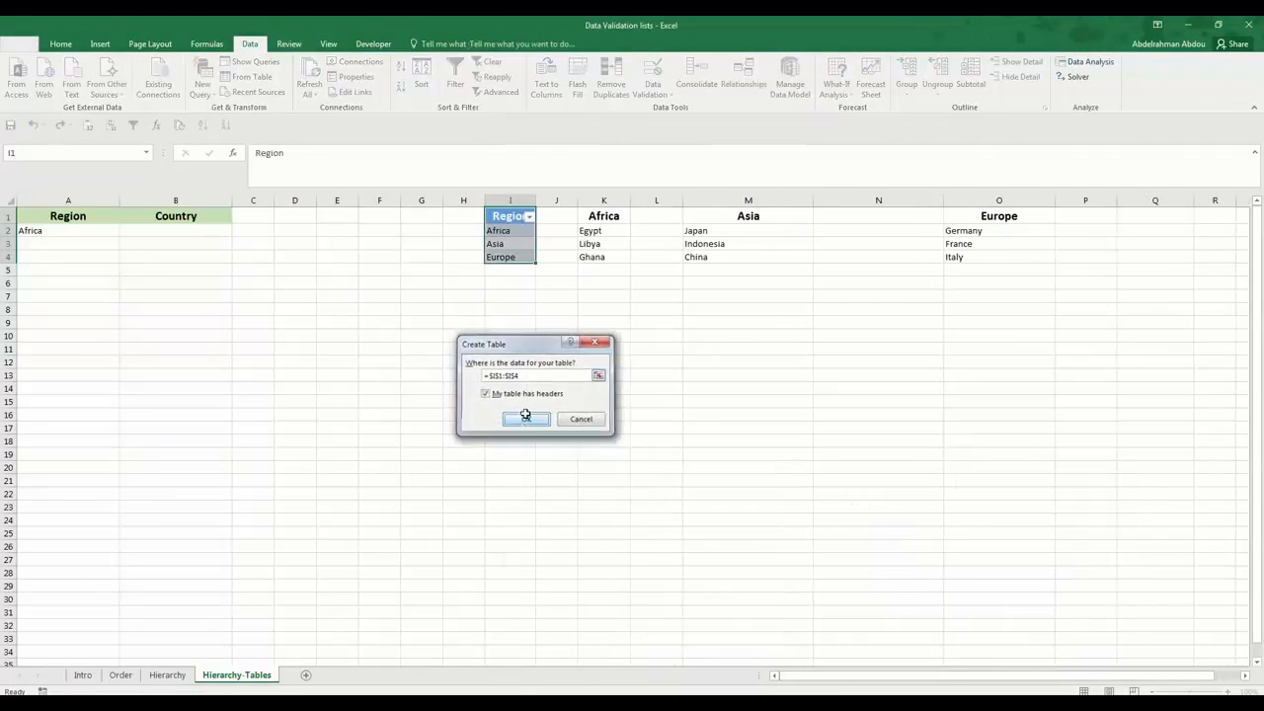
pyautogui.click(598, 221)
pyautogui.hotkey('ctrl', 't')
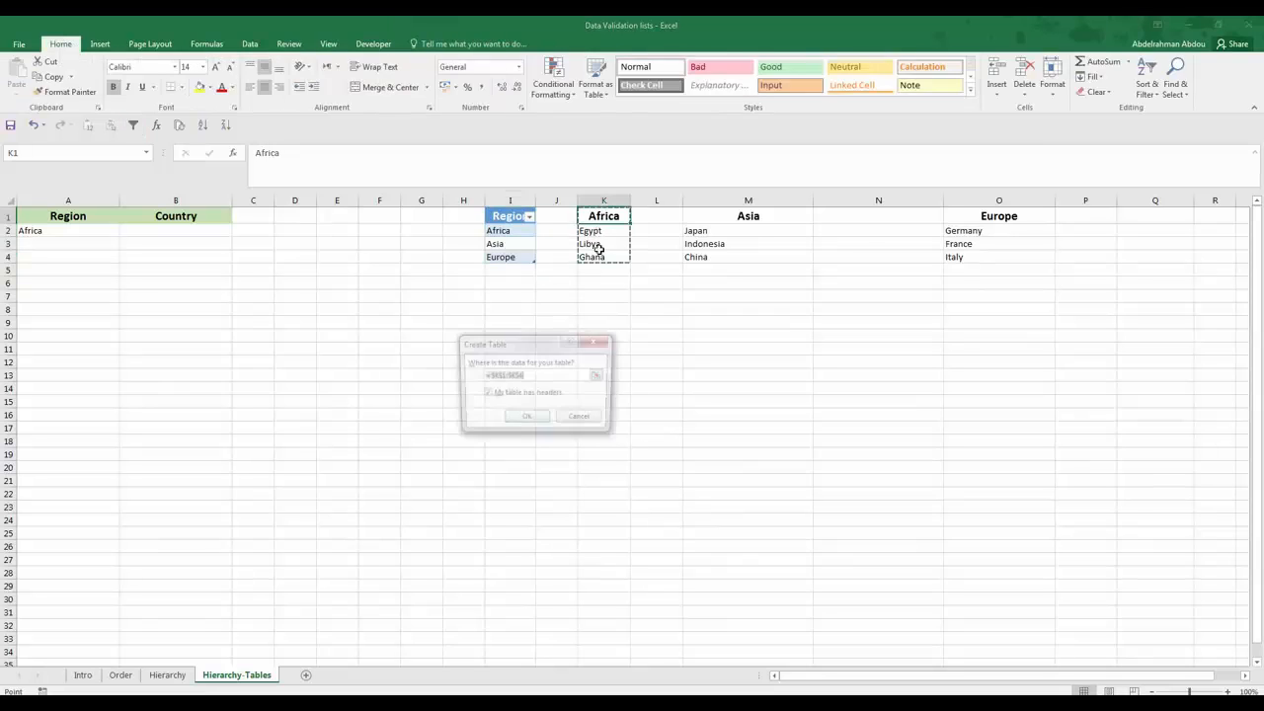
pyautogui.click(542, 420)
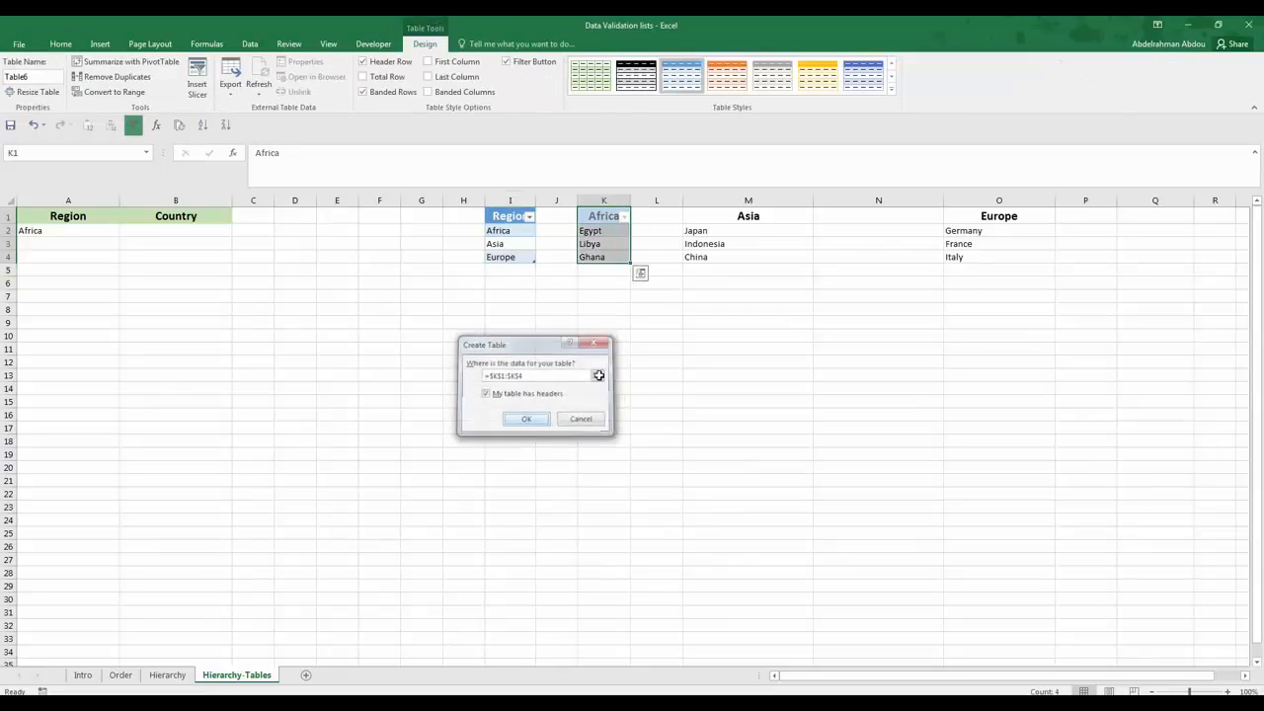
# Step: Convert the Asia list in M1:M4 and the Europe list in O1:O4 into tables with headers, and autofit column I
pyautogui.click(718, 213)
pyautogui.hotkey('ctrl', 't')
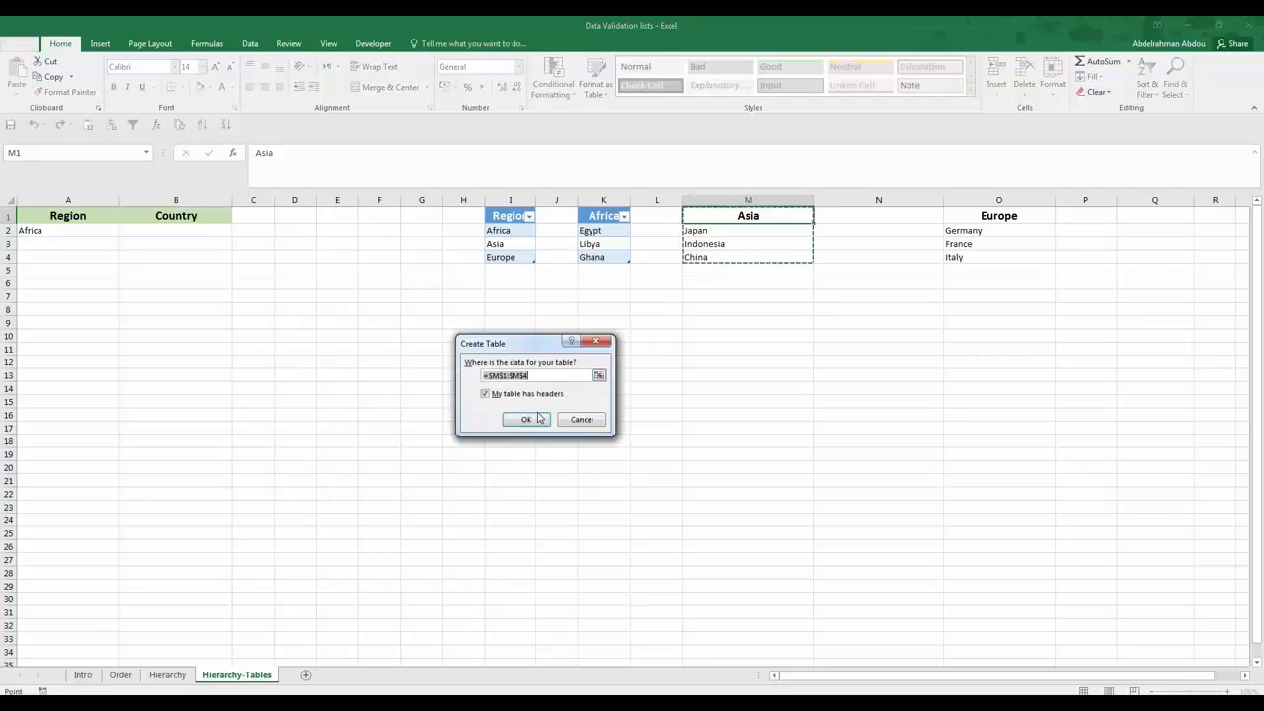
pyautogui.press('Return')
pyautogui.click(975, 217)
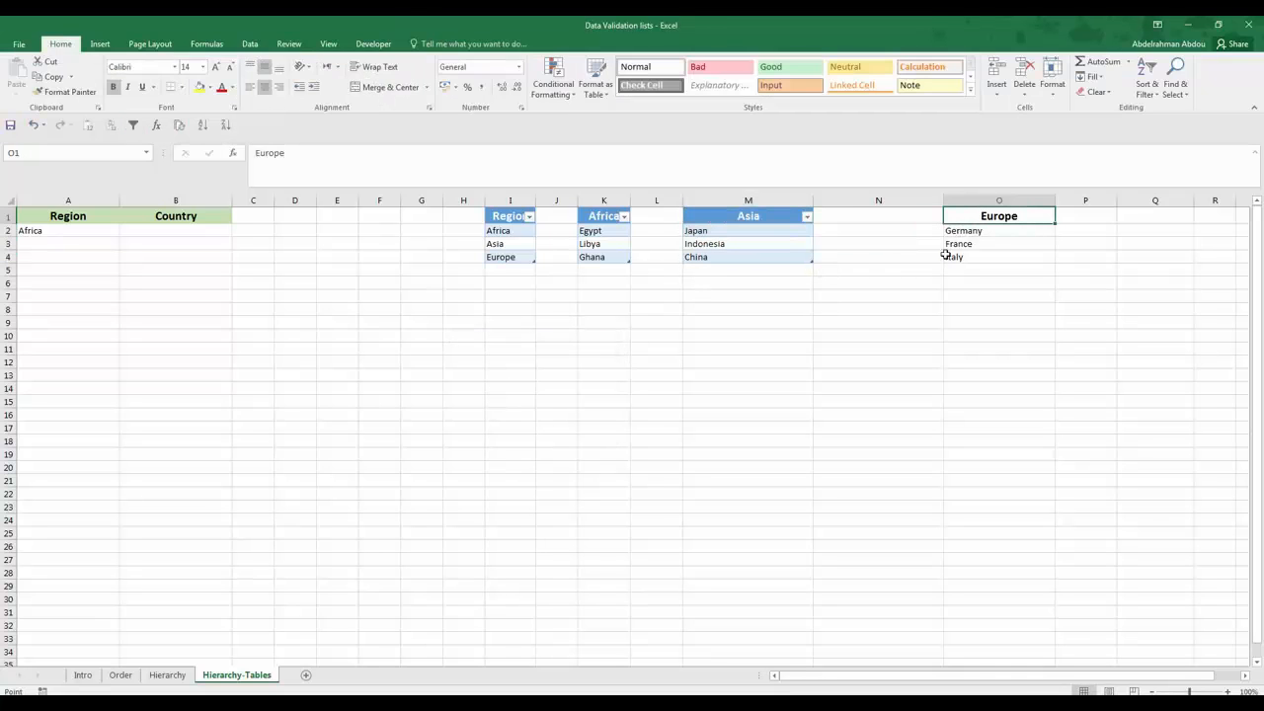
pyautogui.hotkey('ctrl', 't')
pyautogui.click(516, 418)
pyautogui.click(556, 348)
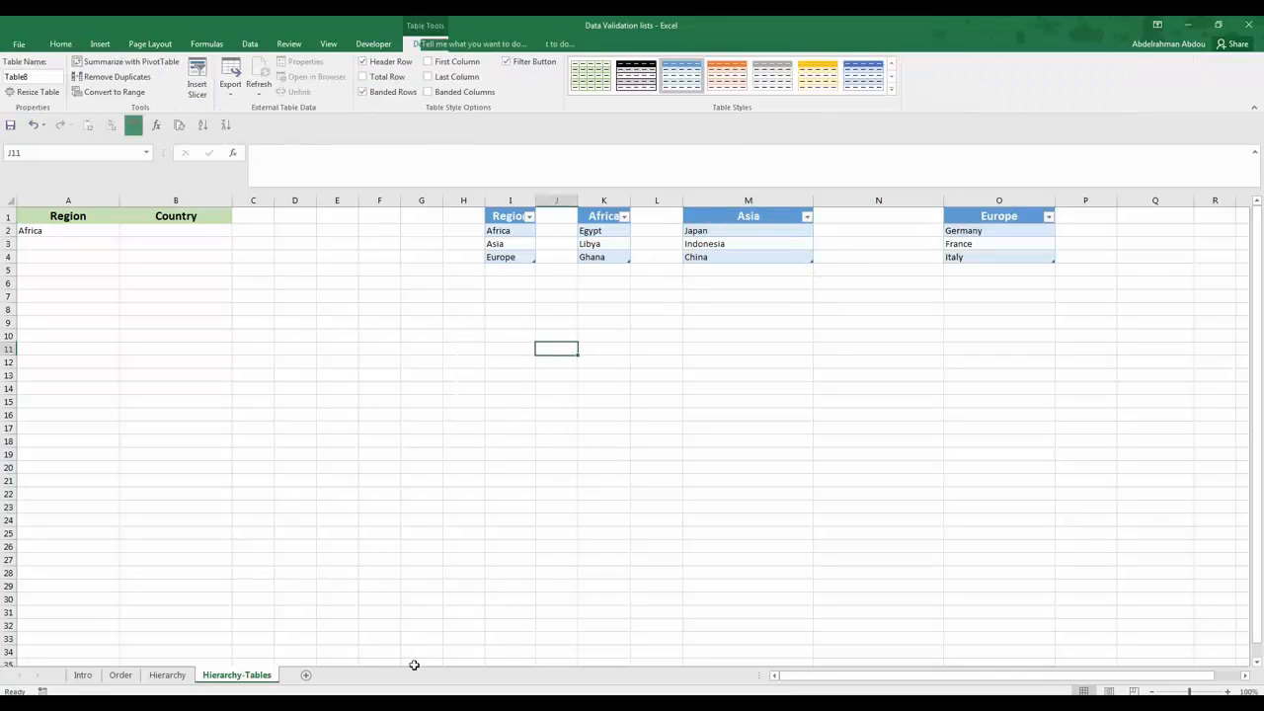
pyautogui.doubleClick(535, 203)
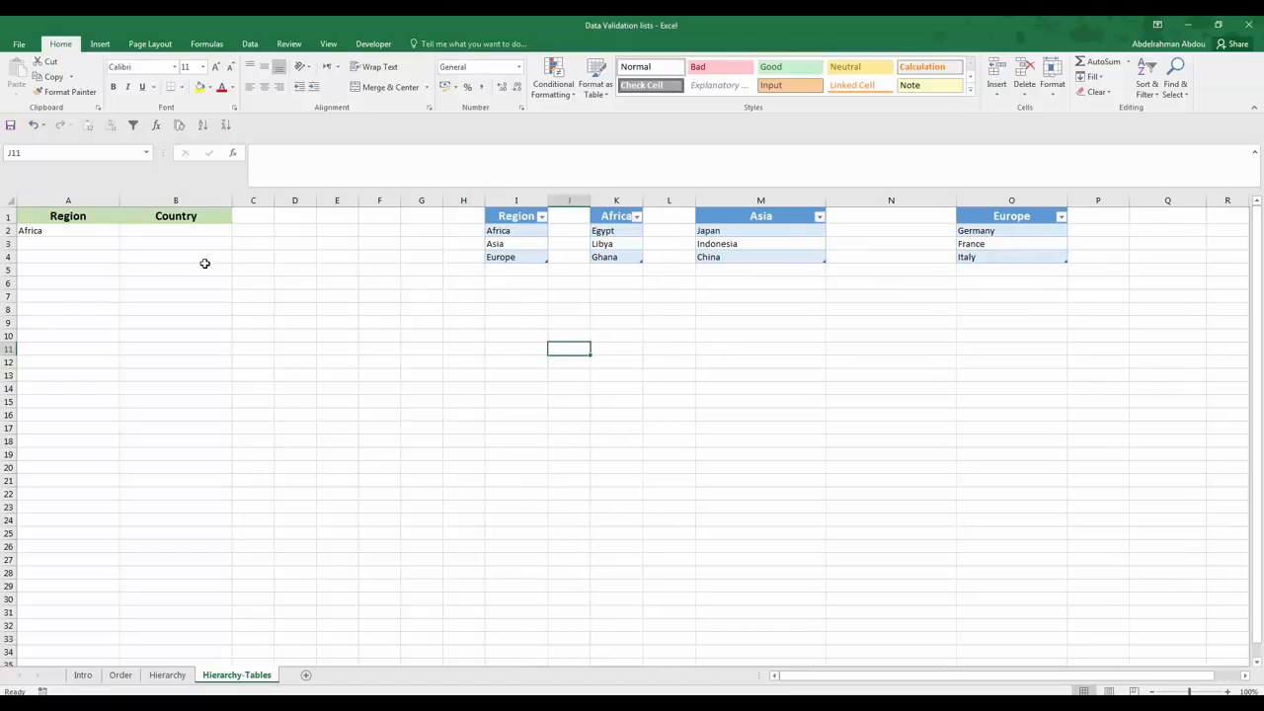
# Step: Add Algeria in K5 directly below the Africa table and check the country drop-down in B2 for it
pyautogui.click(109, 229)
pyautogui.click(612, 271)
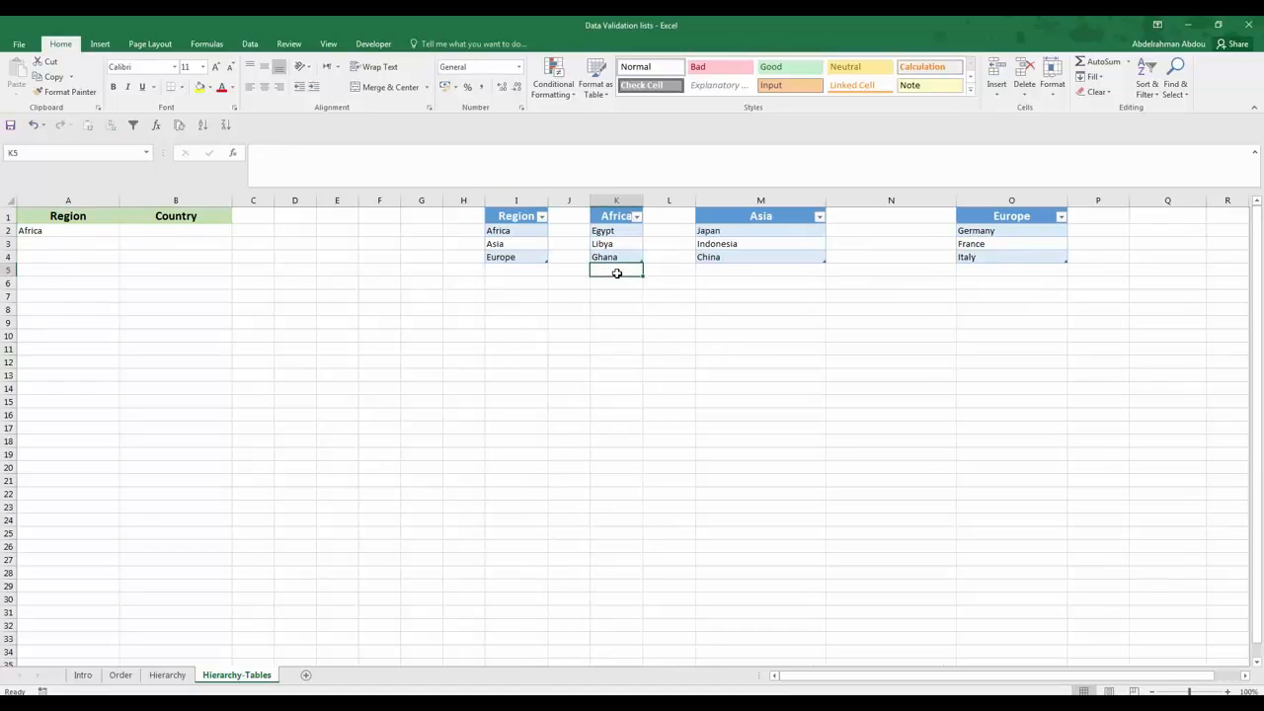
pyautogui.write('Algeria')
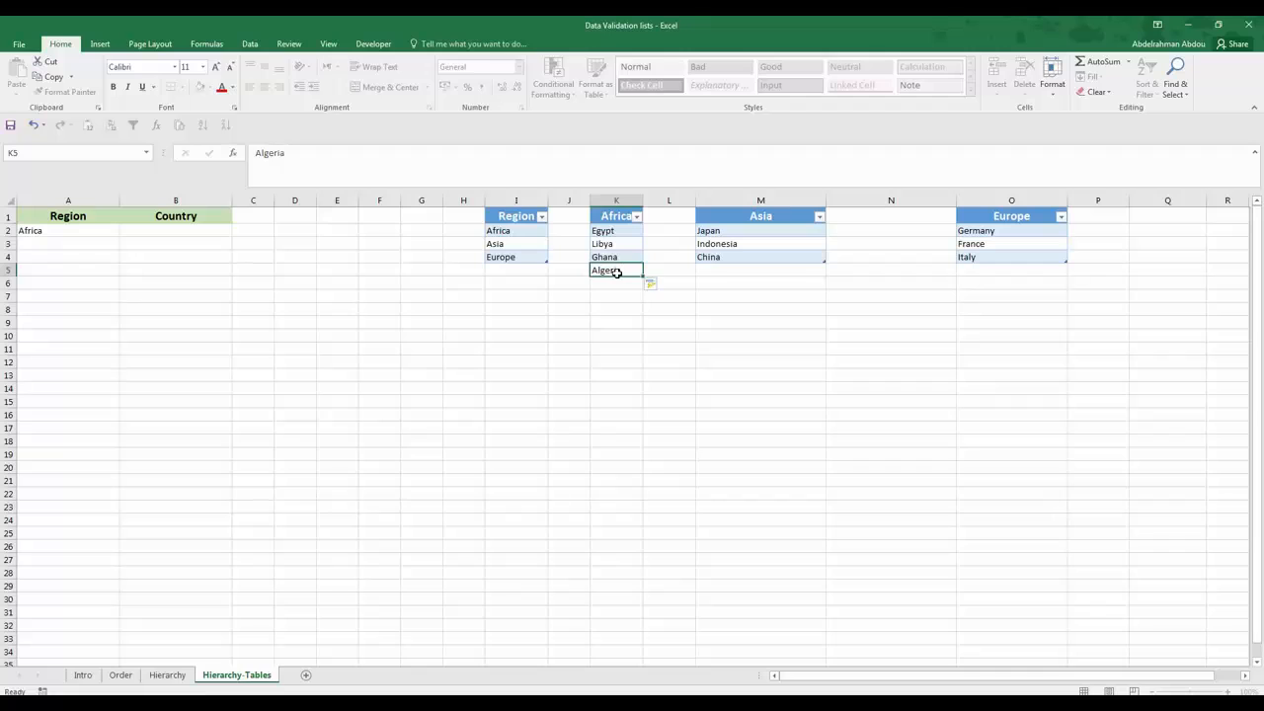
pyautogui.press('Return')
pyautogui.click(185, 230)
pyautogui.click(237, 231)
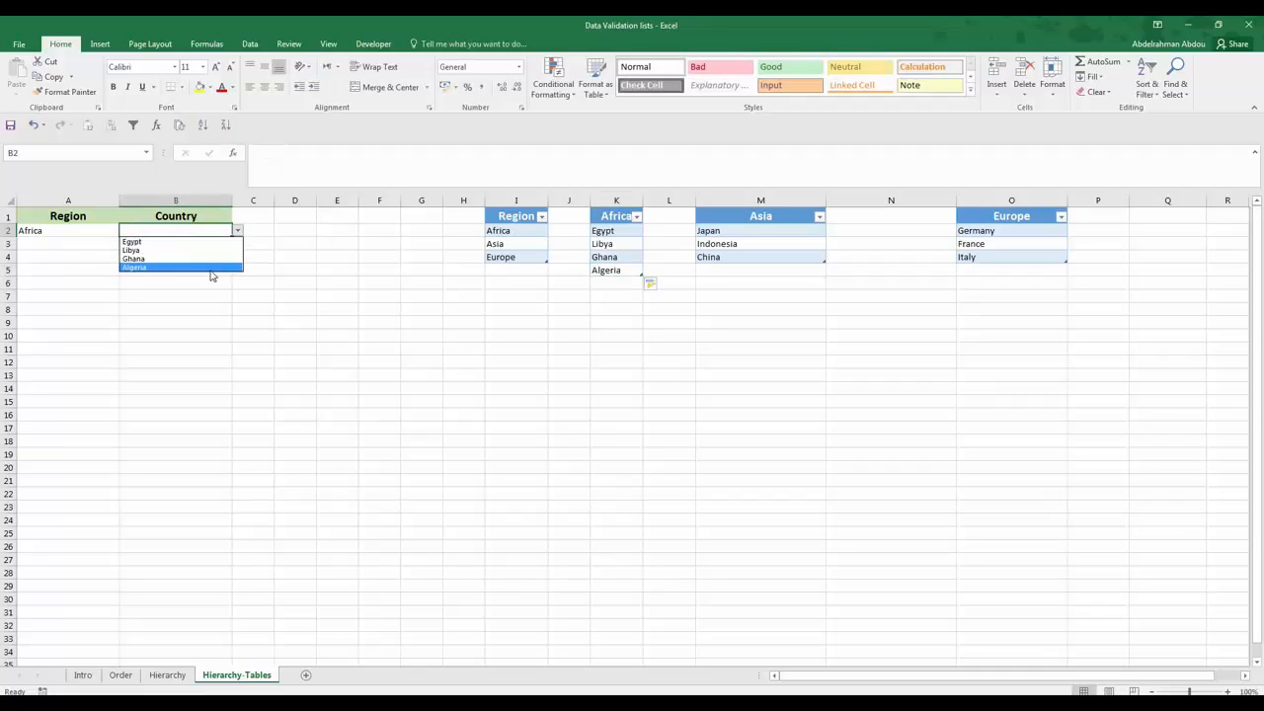
pyautogui.press('Escape')
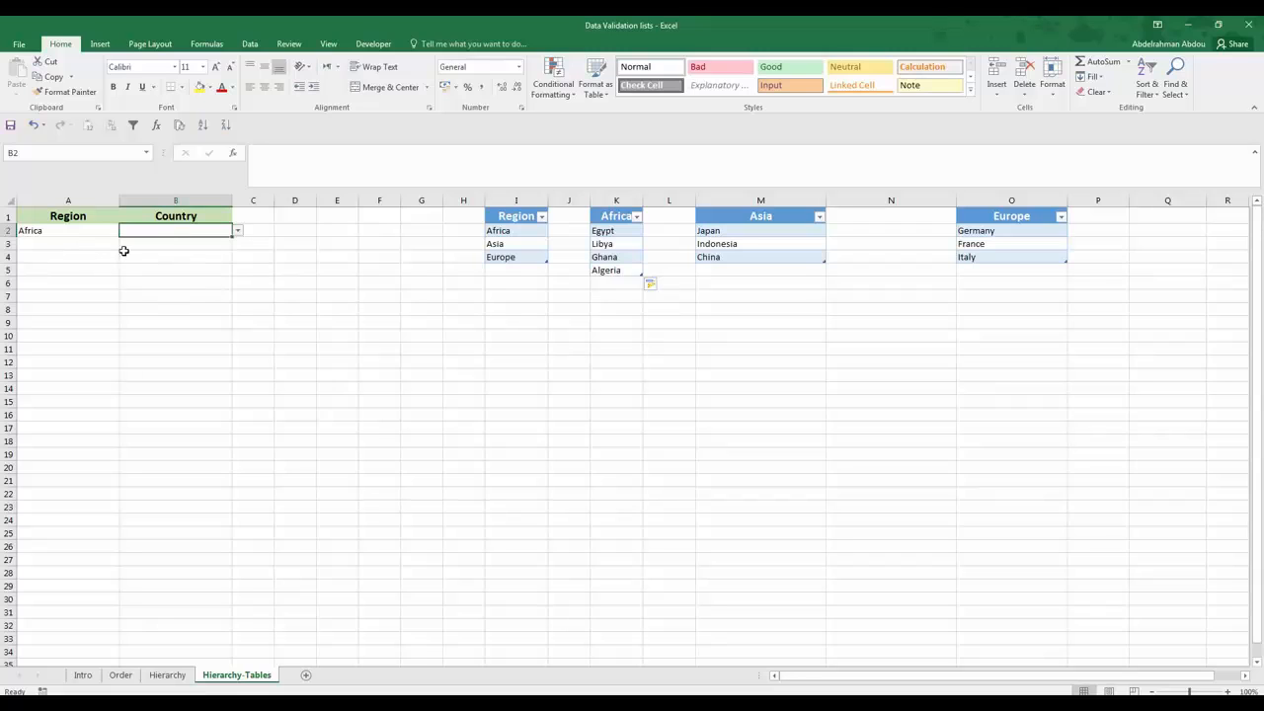
# Step: Add NorthAmerica as a new region in I5 below the Region table and review the workbook's defined names
pyautogui.click(115, 243)
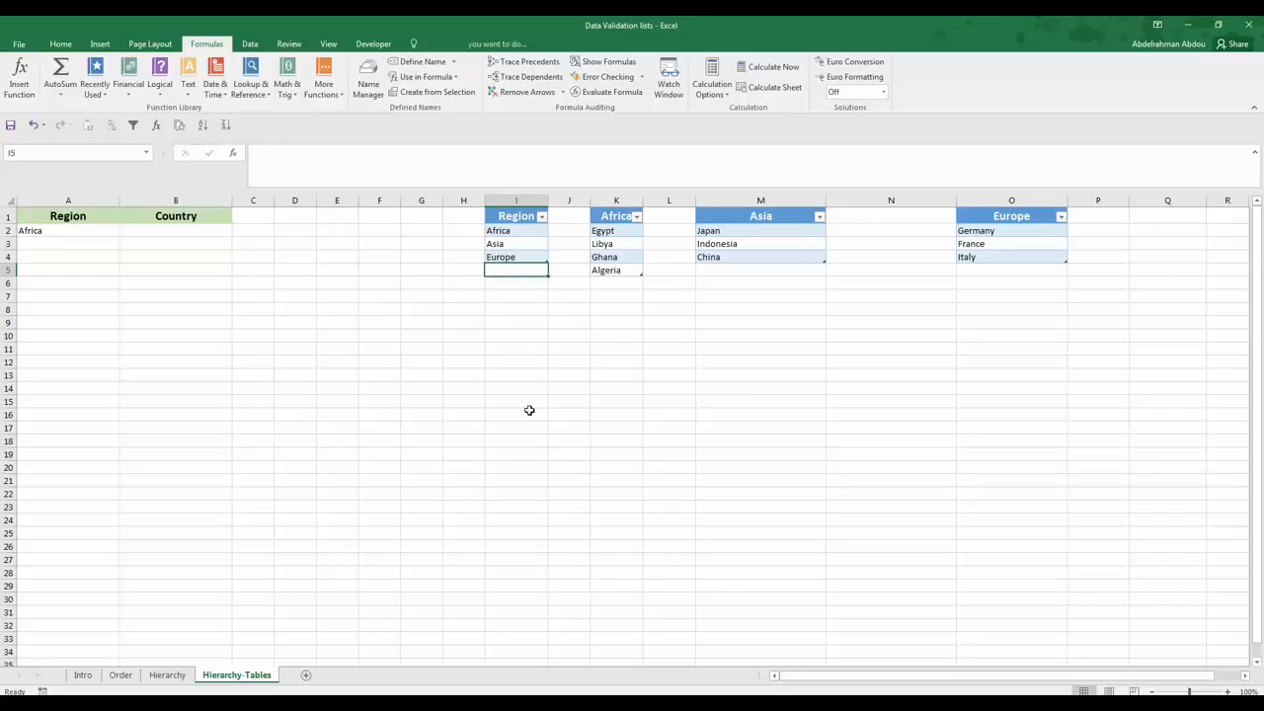
pyautogui.write('NorthA')
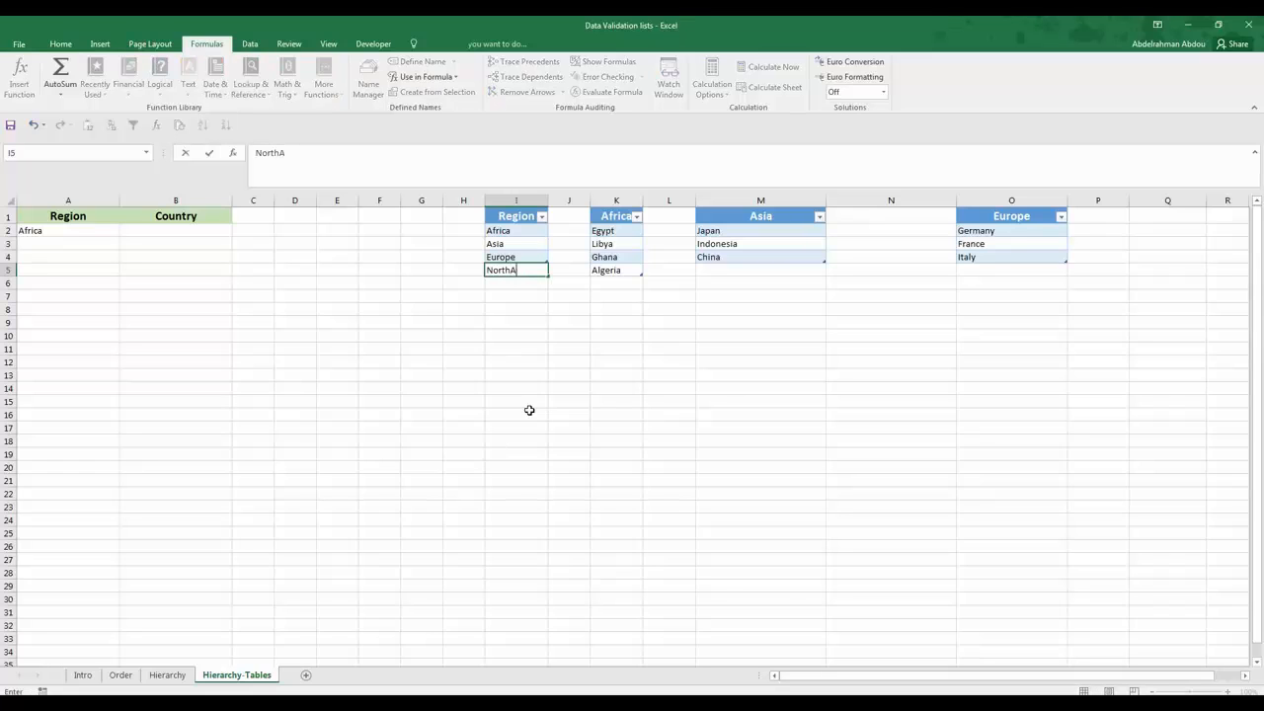
pyautogui.write('merica')
pyautogui.hotkey('ctrl', 'Return')
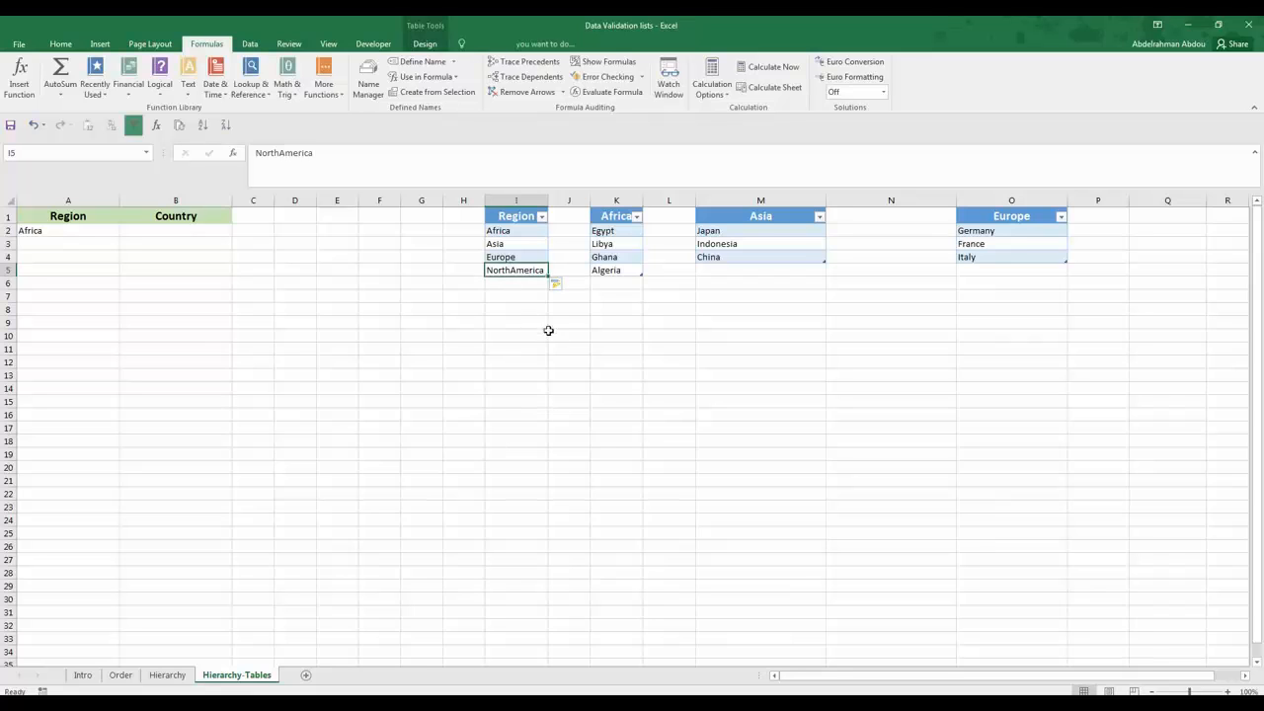
pyautogui.click(367, 89)
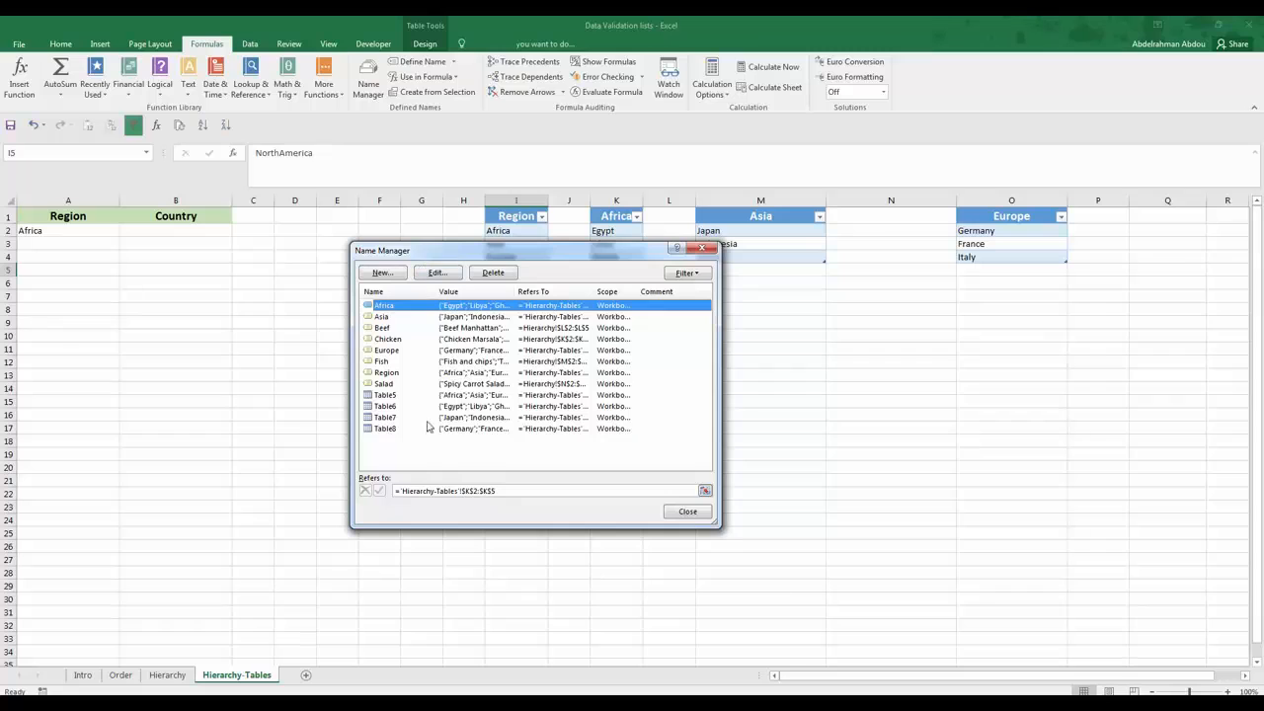
pyautogui.click(688, 516)
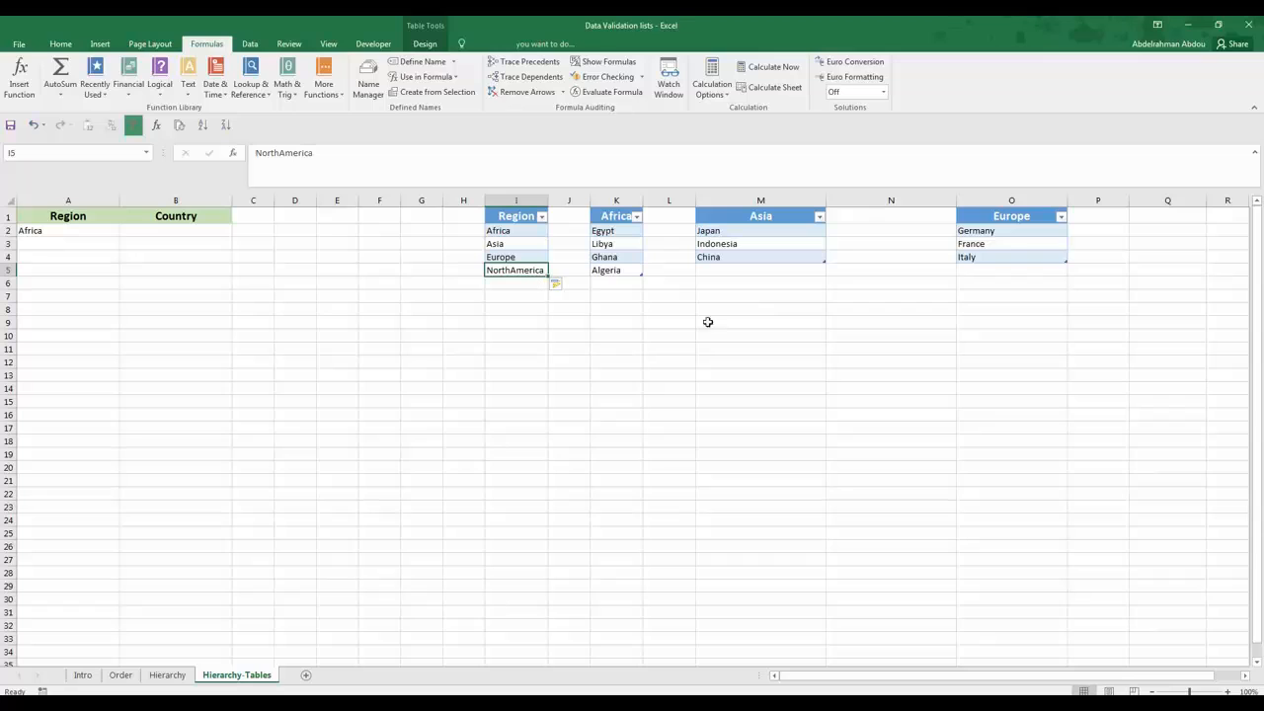
# Step: Copy the NorthAmerica entry from I5 to Q1 as a header and list USA and Canada beneath it
pyautogui.hotkey('ctrl', 'c')
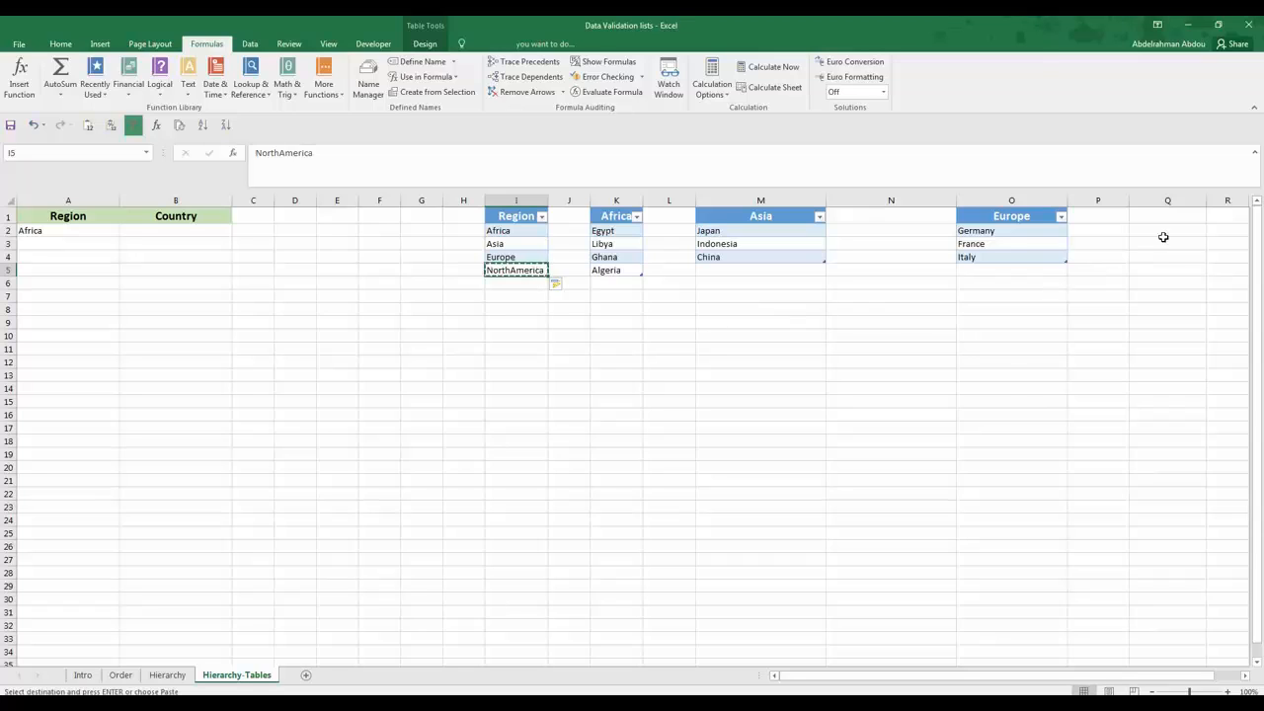
pyautogui.click(1165, 216)
pyautogui.click(87, 125)
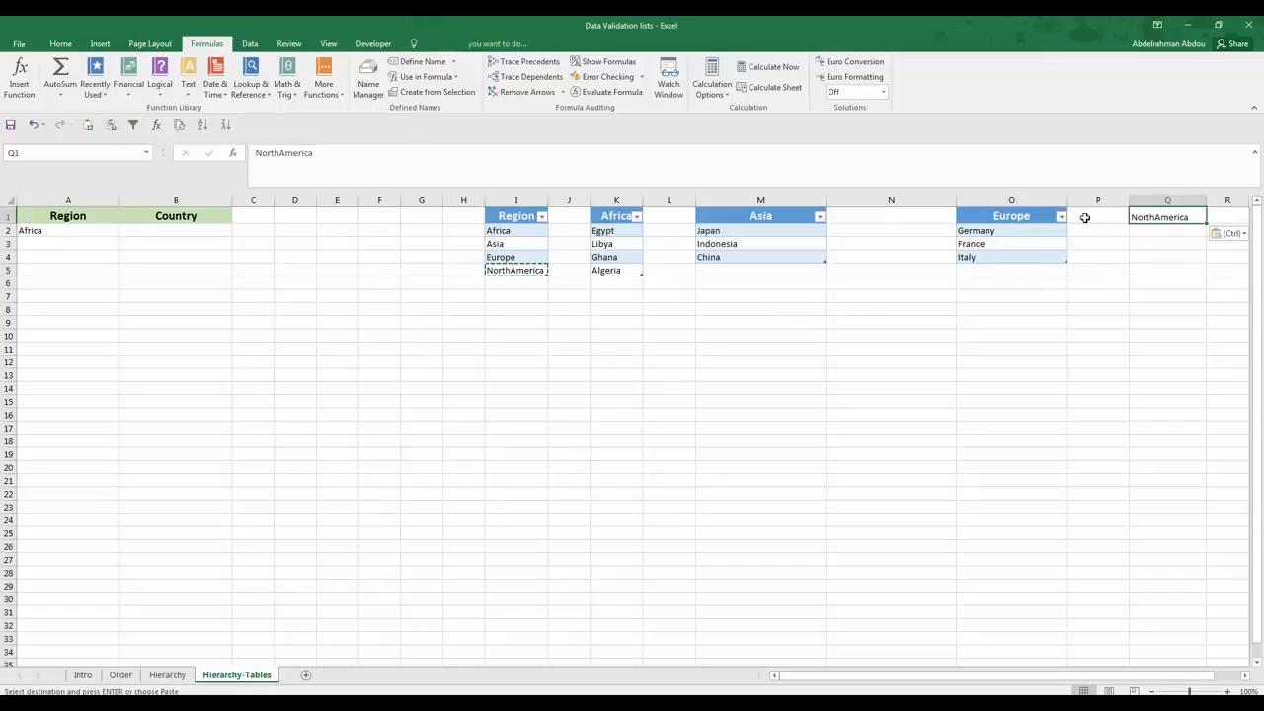
pyautogui.click(1167, 231)
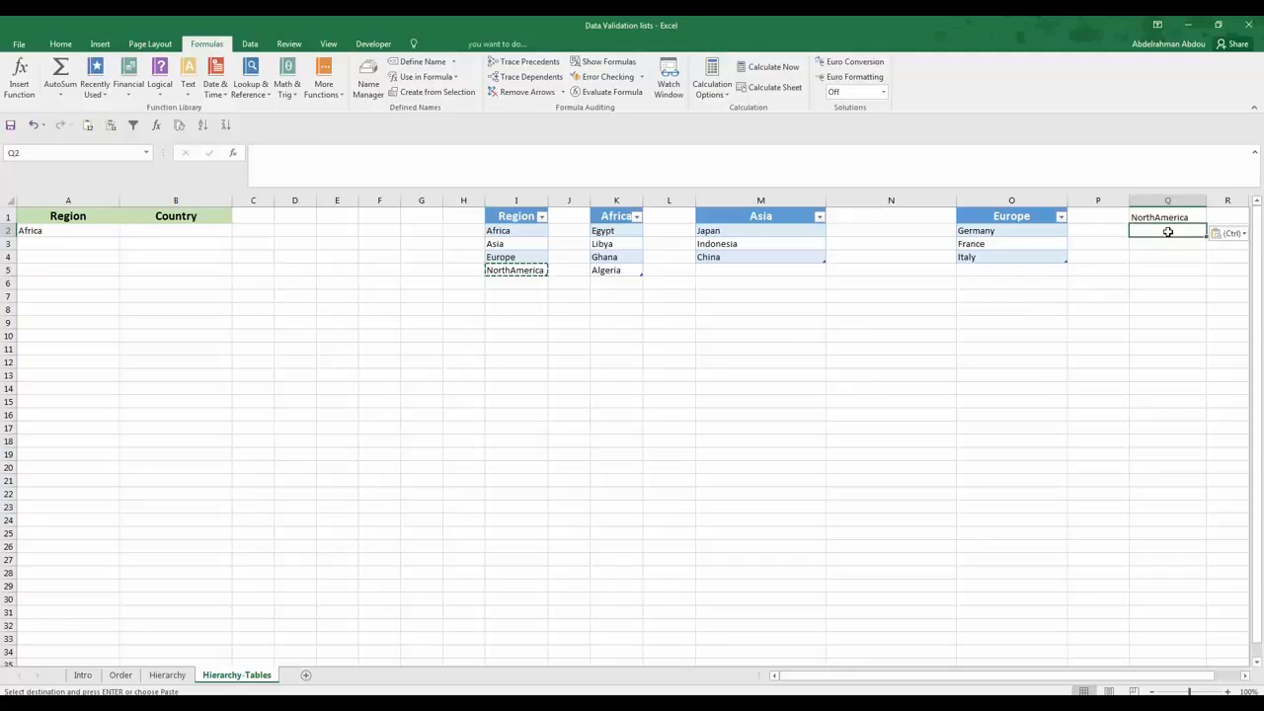
pyautogui.write('USA')
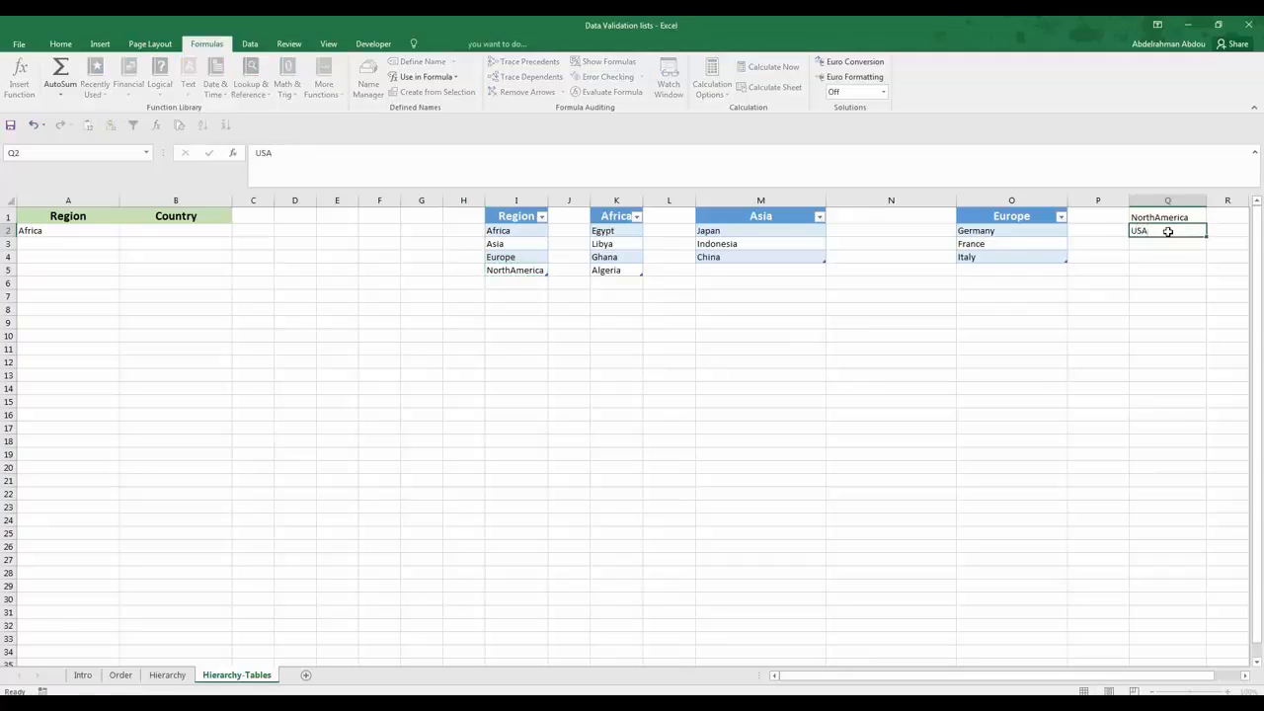
pyautogui.press('Return')
pyautogui.write('Cana')
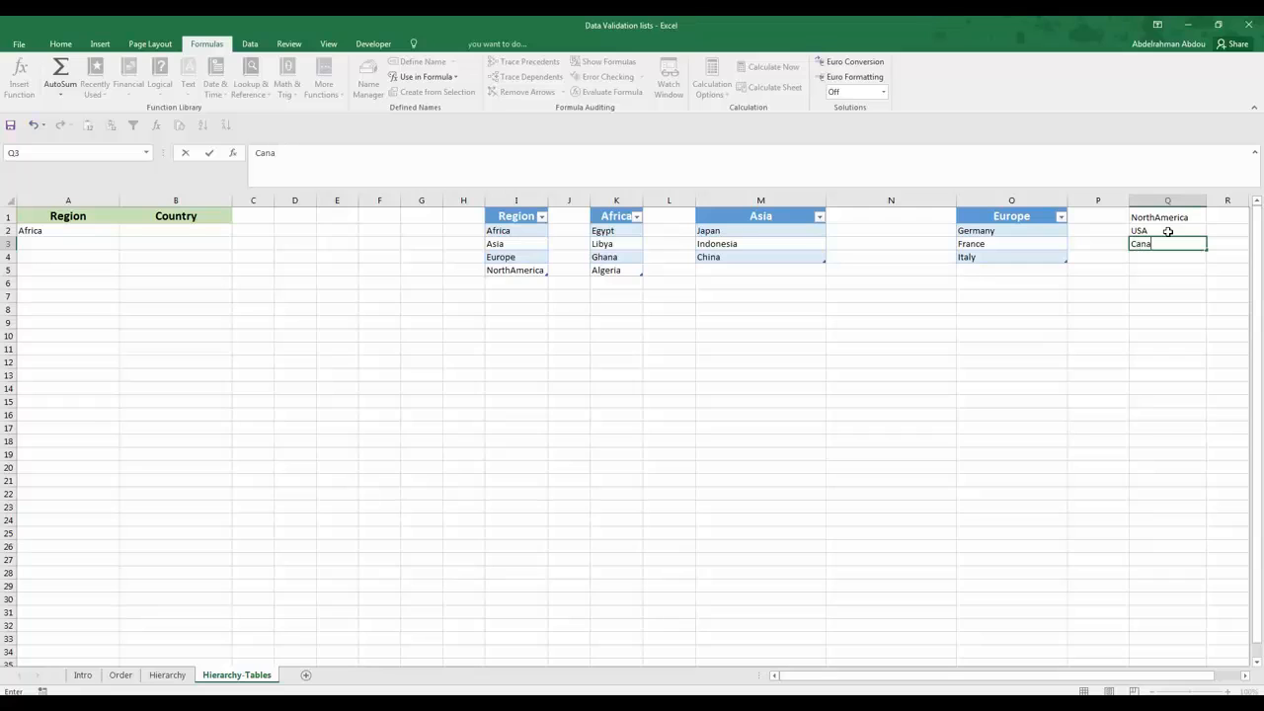
pyautogui.write('da')
# Step: Create a named range from the NorthAmerica list in Q1:Q3, taking the name from the top row
pyautogui.click(1165, 217)
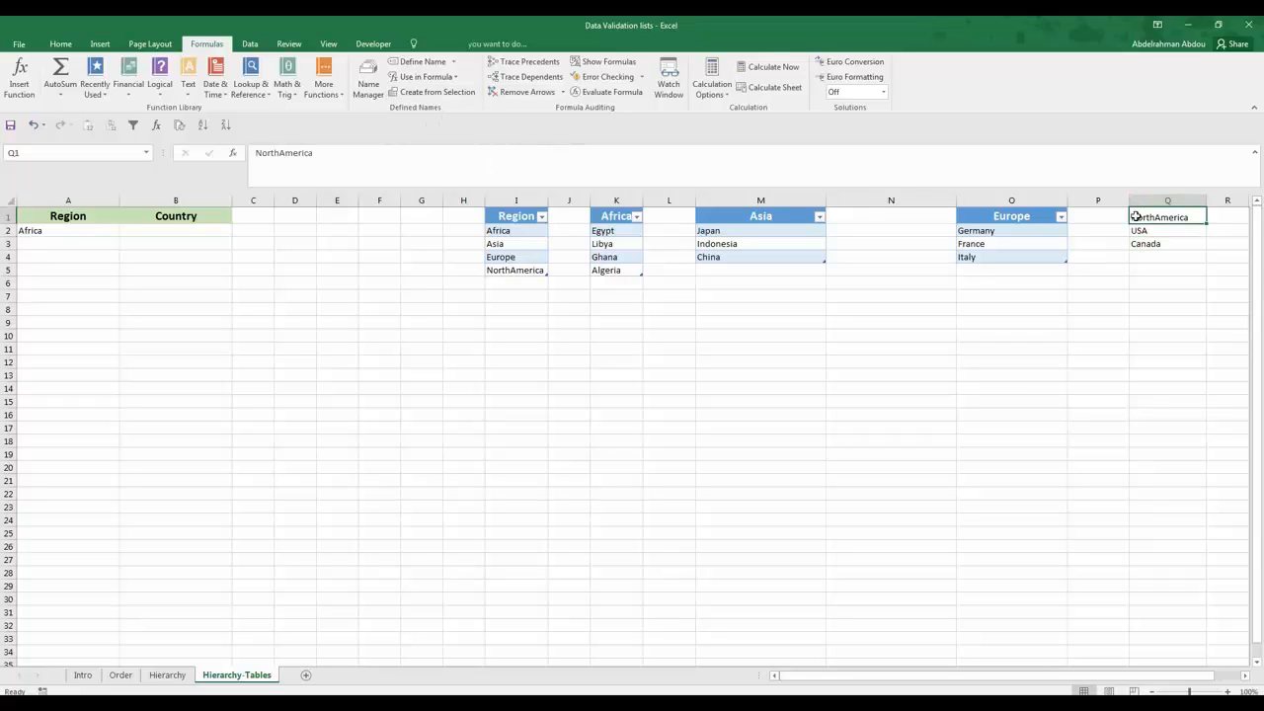
pyautogui.moveTo(1135, 217); pyautogui.dragTo(1137, 245)
pyautogui.click(438, 91)
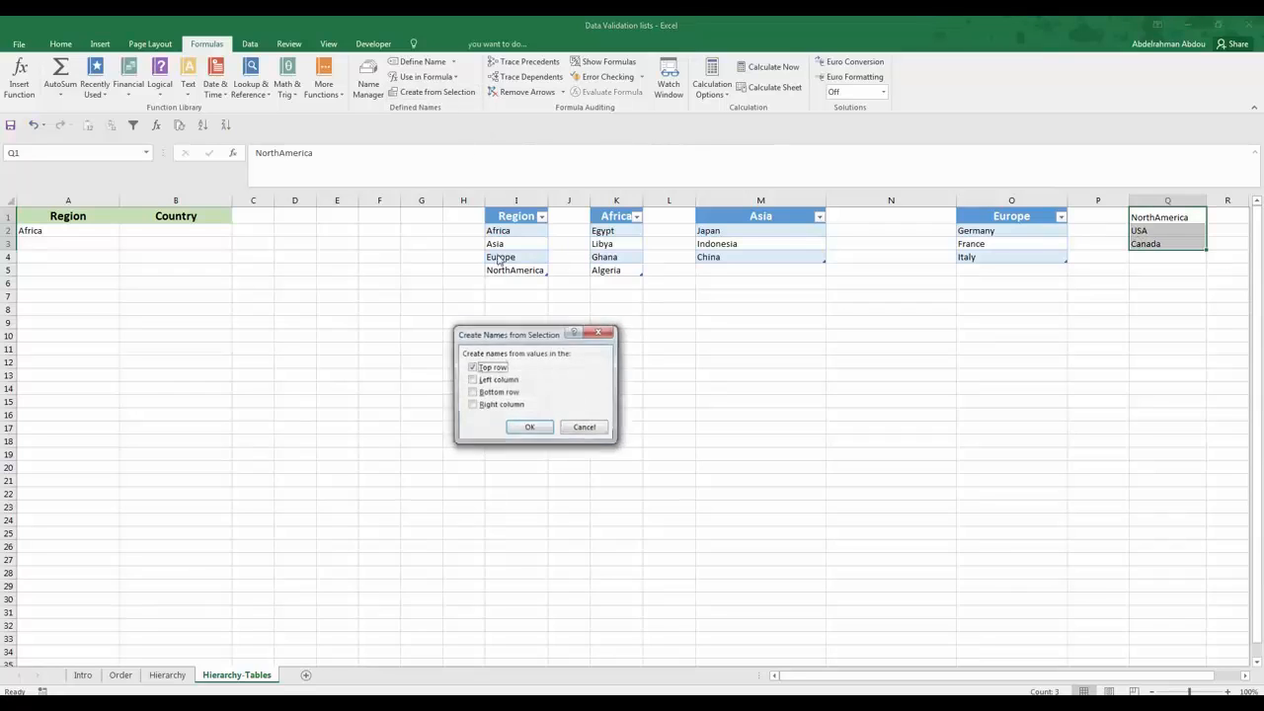
pyautogui.click(529, 430)
pyautogui.click(1167, 273)
# Step: Check the range the NorthAmerica name refers to, and convert Q1:Q3 into a table with headers
pyautogui.click(1151, 217)
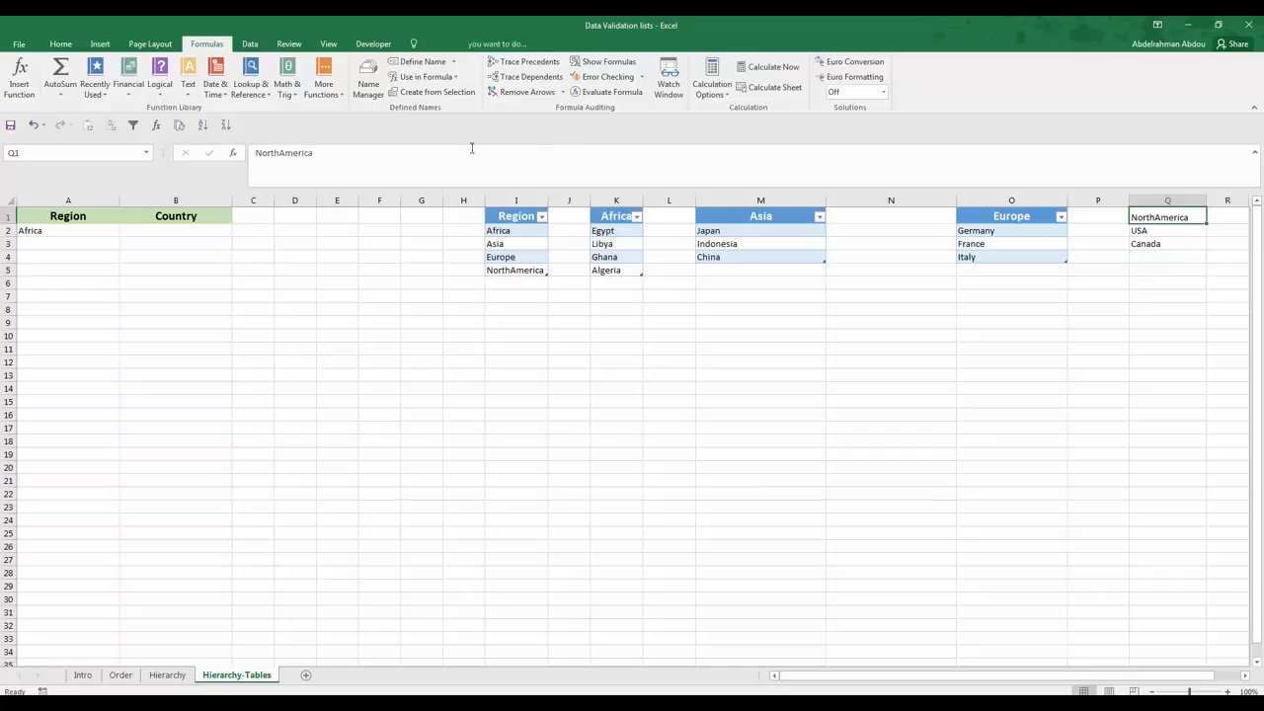
pyautogui.click(365, 79)
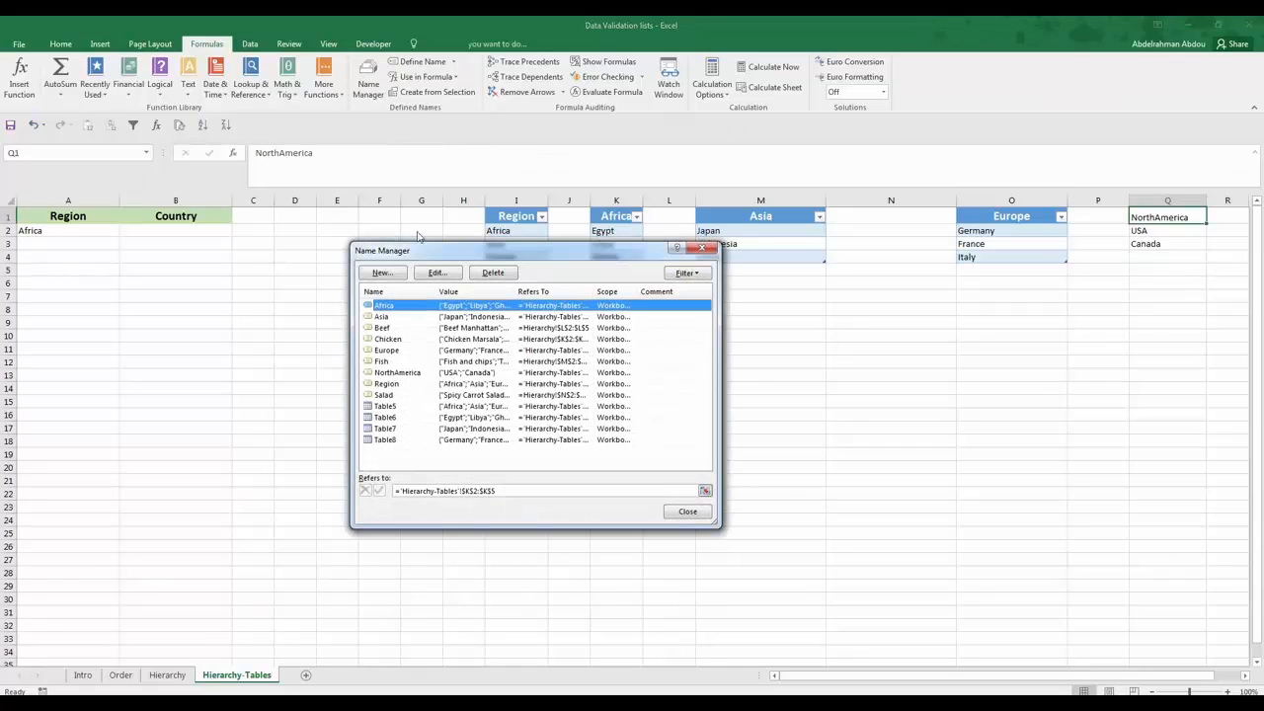
pyautogui.click(407, 373)
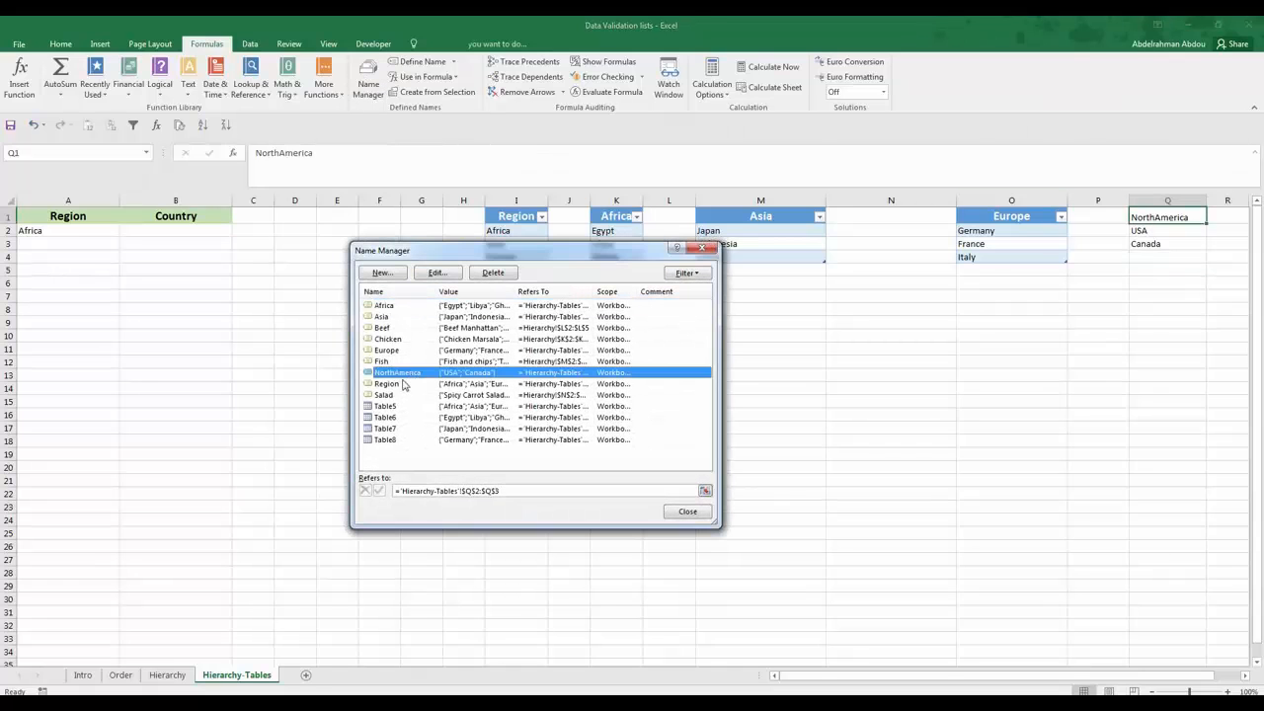
pyautogui.click(703, 517)
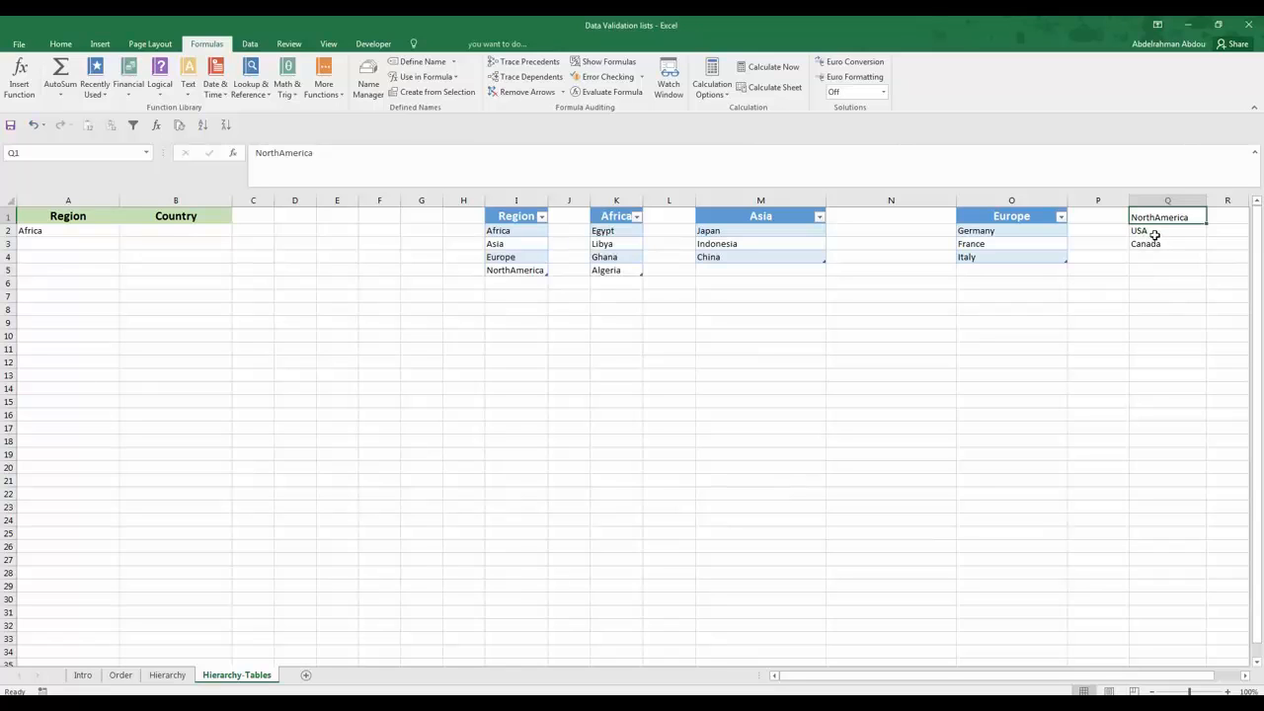
pyautogui.hotkey('ctrl', 't')
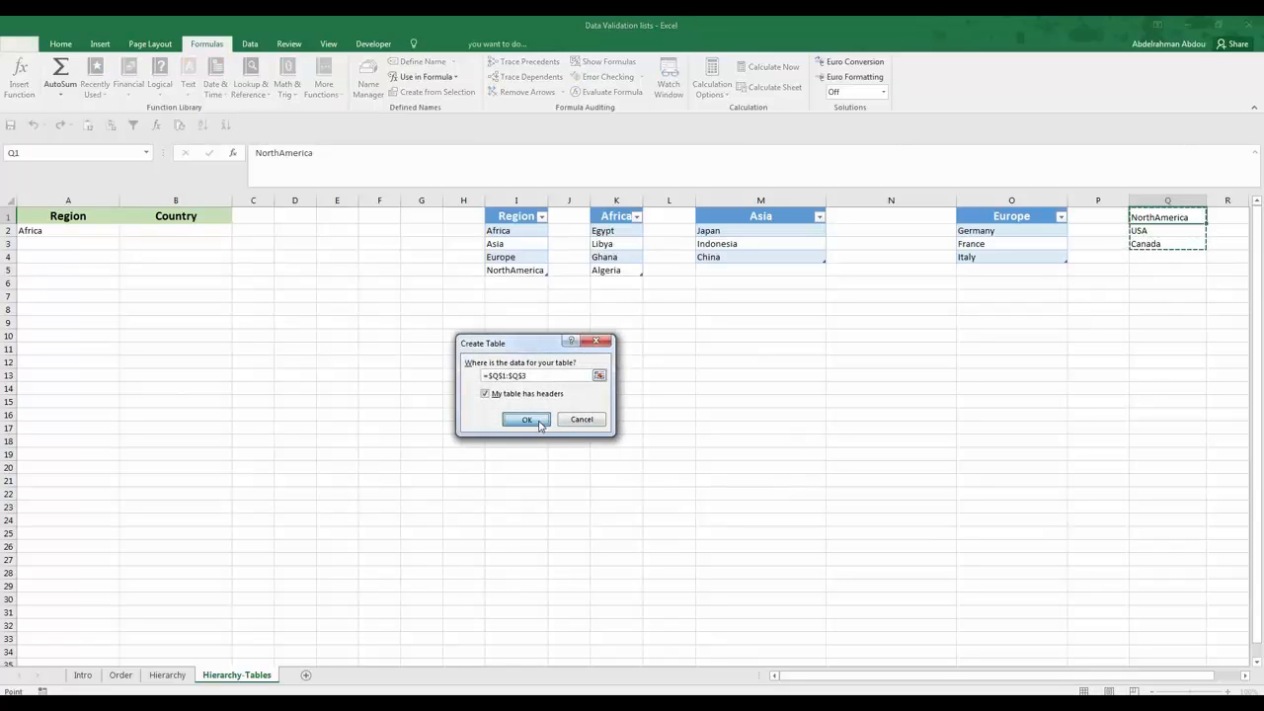
pyautogui.click(530, 419)
# Step: Choose NorthAmerica as the region in A3 and USA as its country in B3 from the drop-down lists
pyautogui.click(111, 243)
pyautogui.click(125, 243)
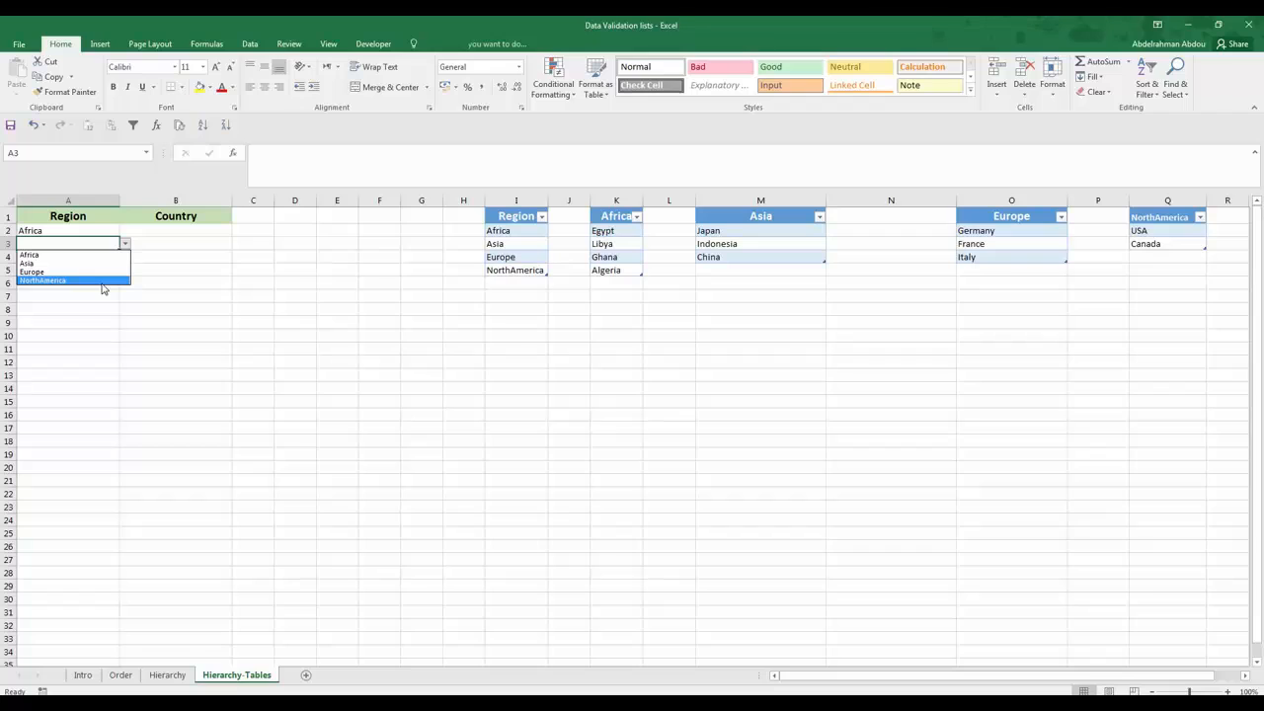
pyautogui.click(101, 282)
pyautogui.click(203, 242)
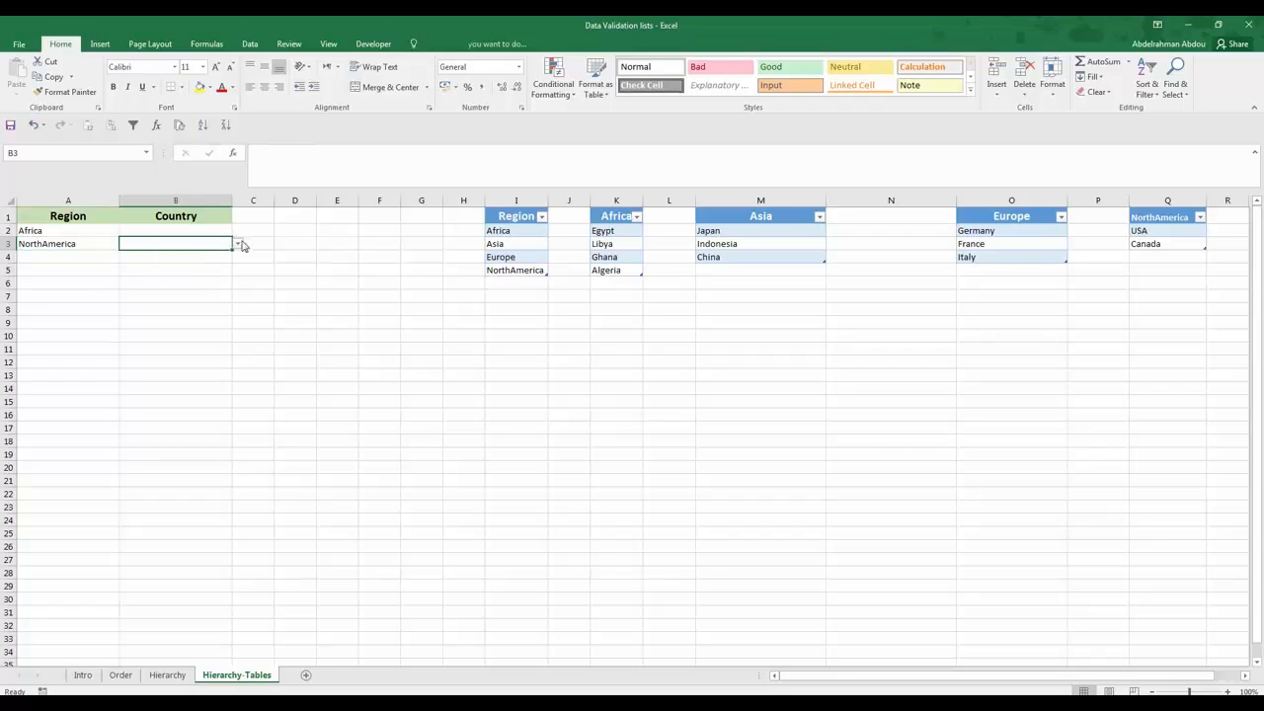
pyautogui.click(237, 243)
pyautogui.click(215, 255)
# Step: Try to rename the defined name NorthAmerica to North America with a space
pyautogui.click(1165, 217)
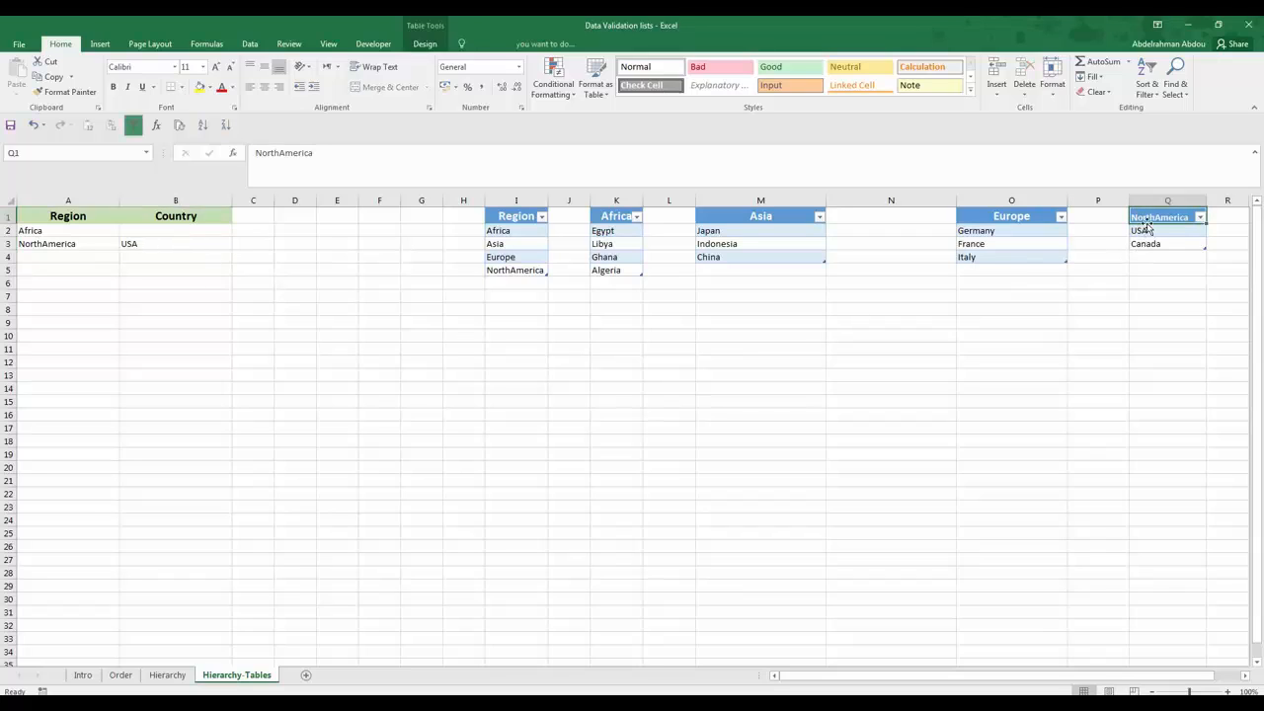
pyautogui.click(64, 246)
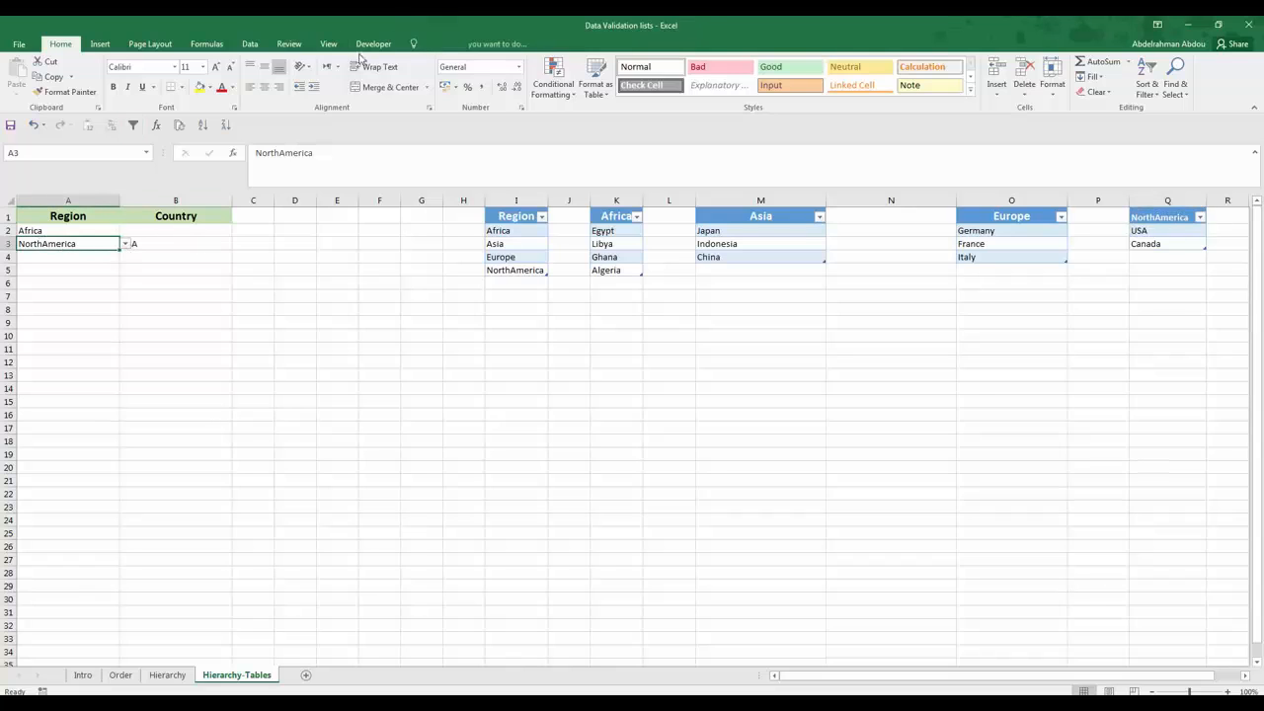
pyautogui.click(202, 45)
pyautogui.click(367, 84)
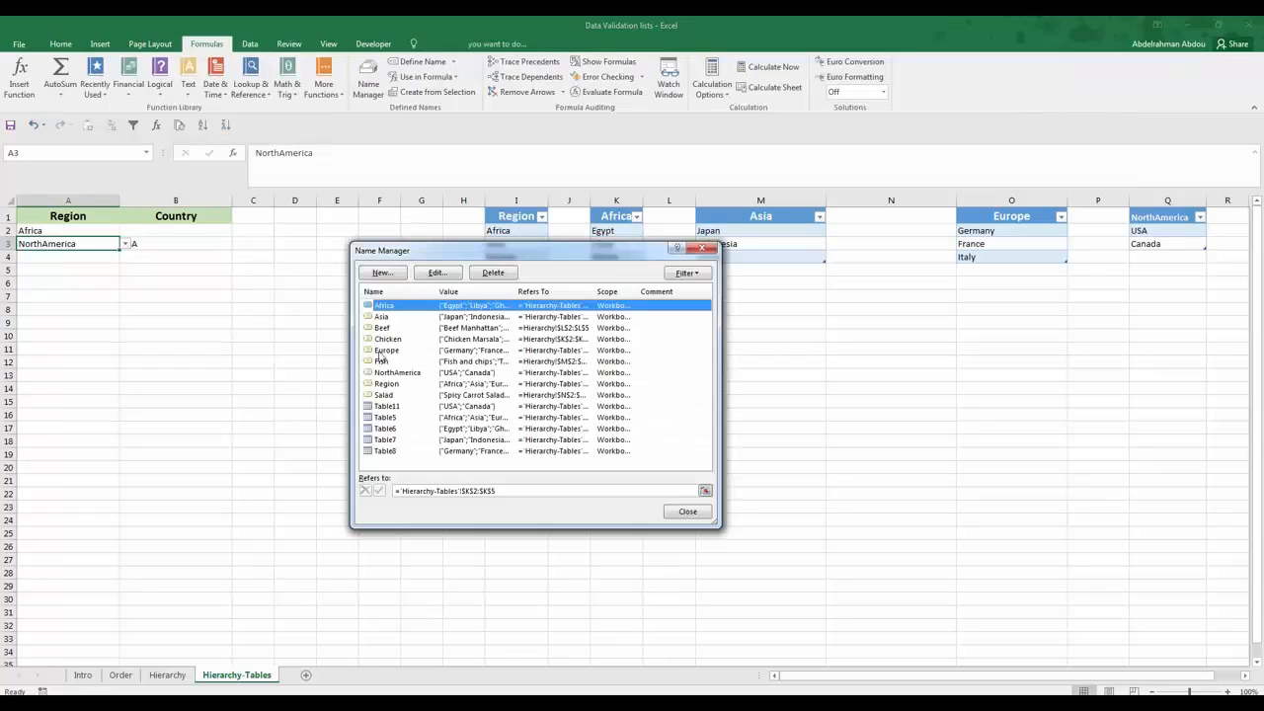
pyautogui.click(400, 373)
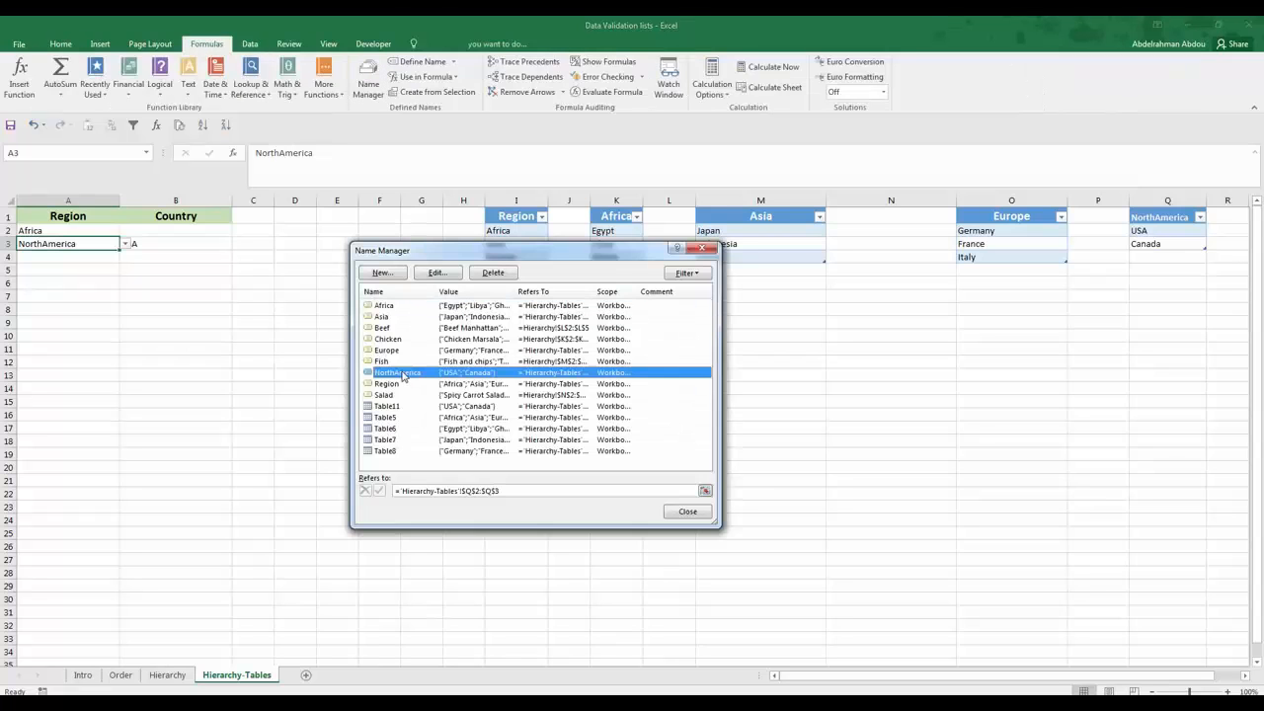
pyautogui.click(438, 273)
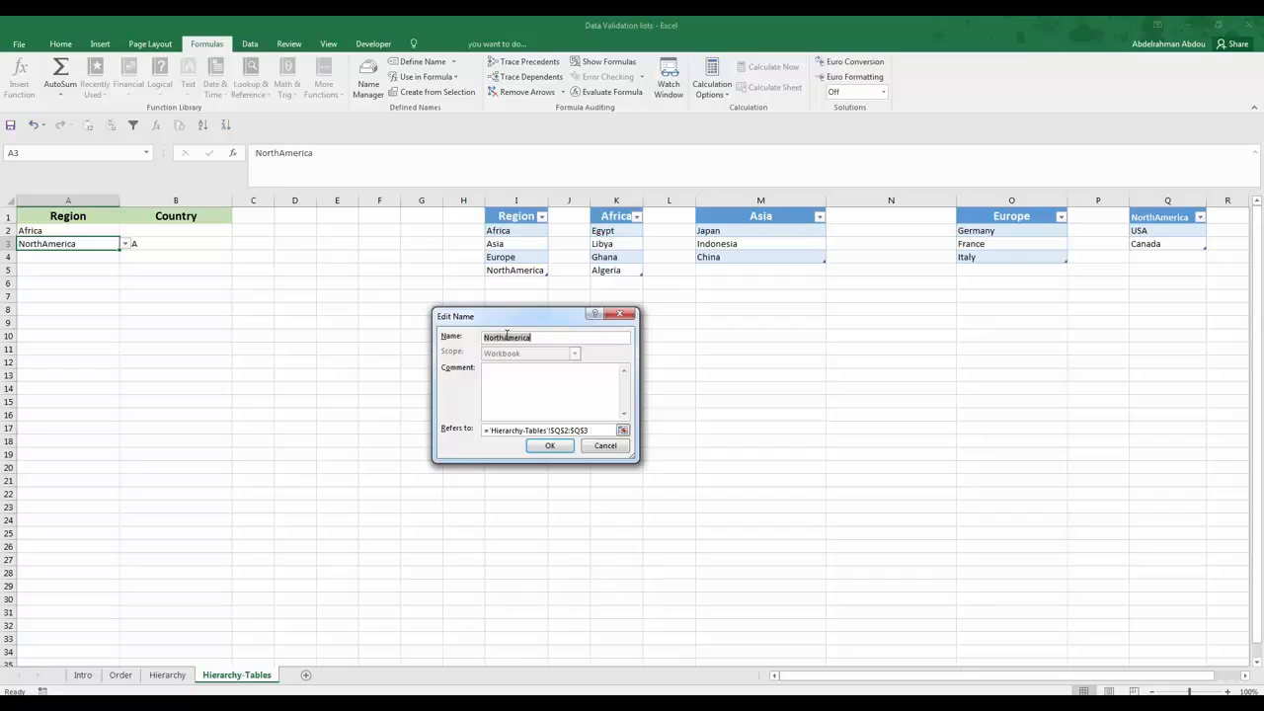
pyautogui.click(507, 337)
pyautogui.click(550, 446)
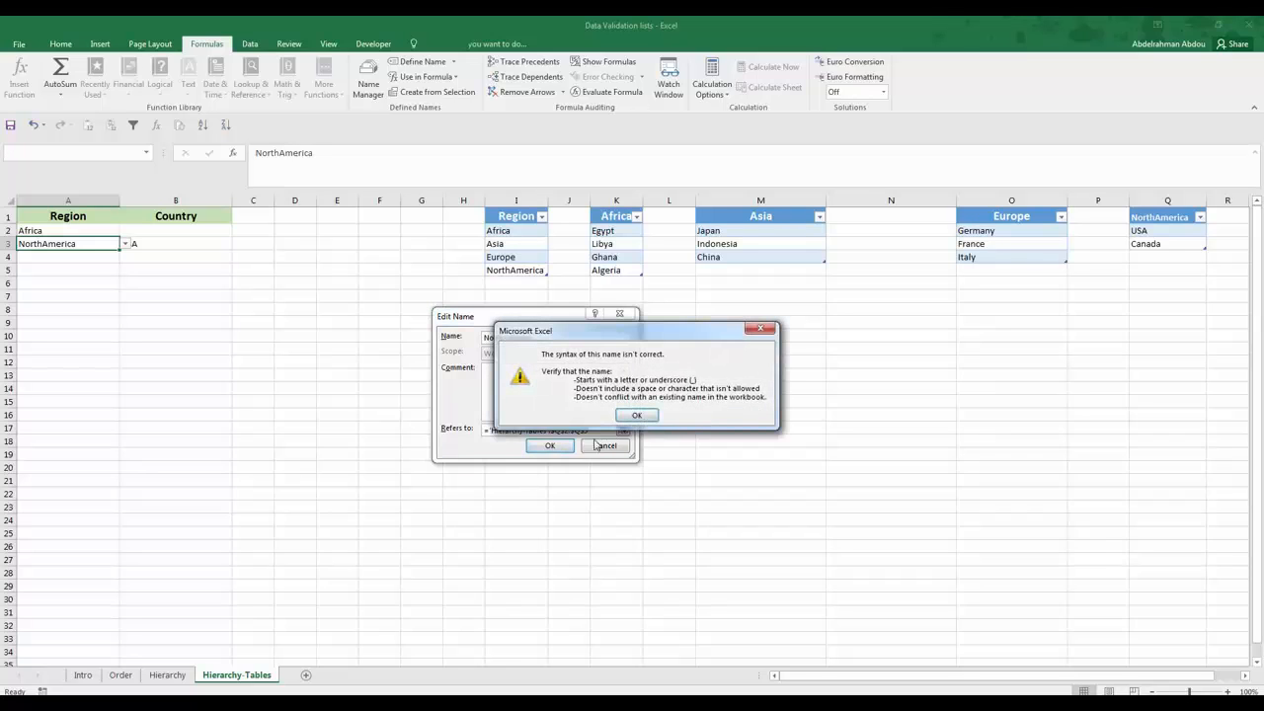
pyautogui.click(647, 419)
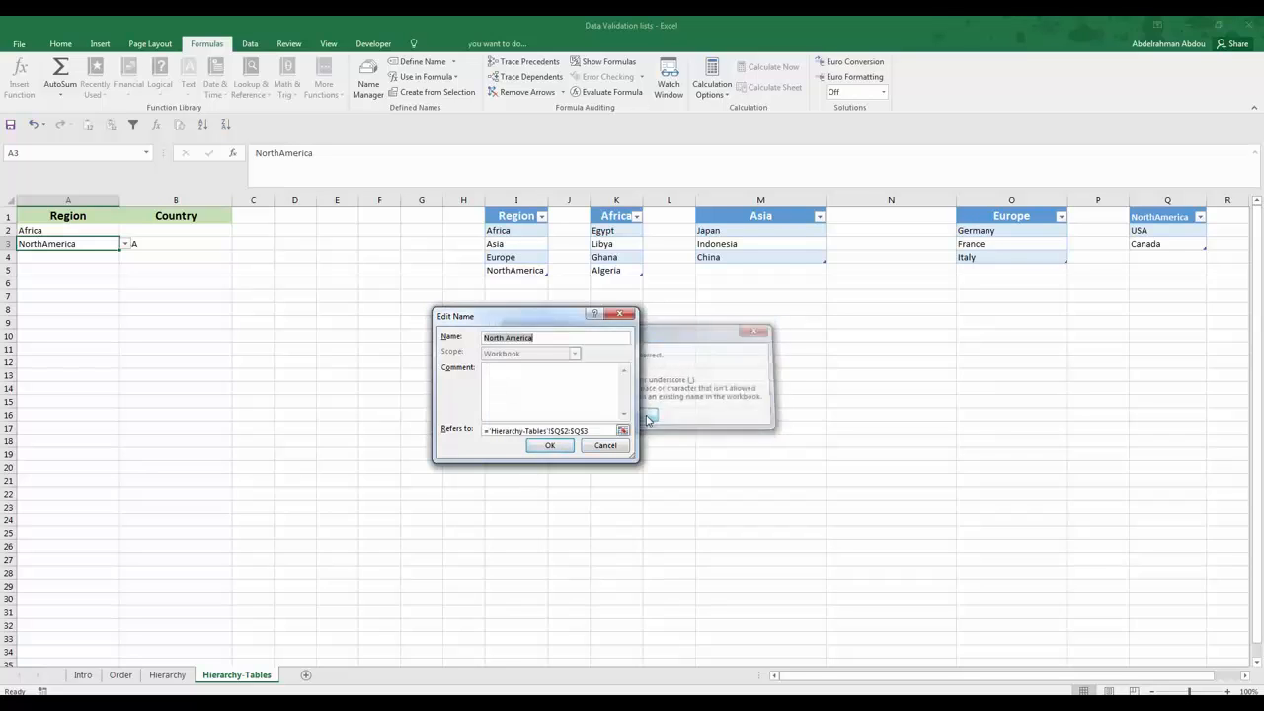
pyautogui.click(605, 445)
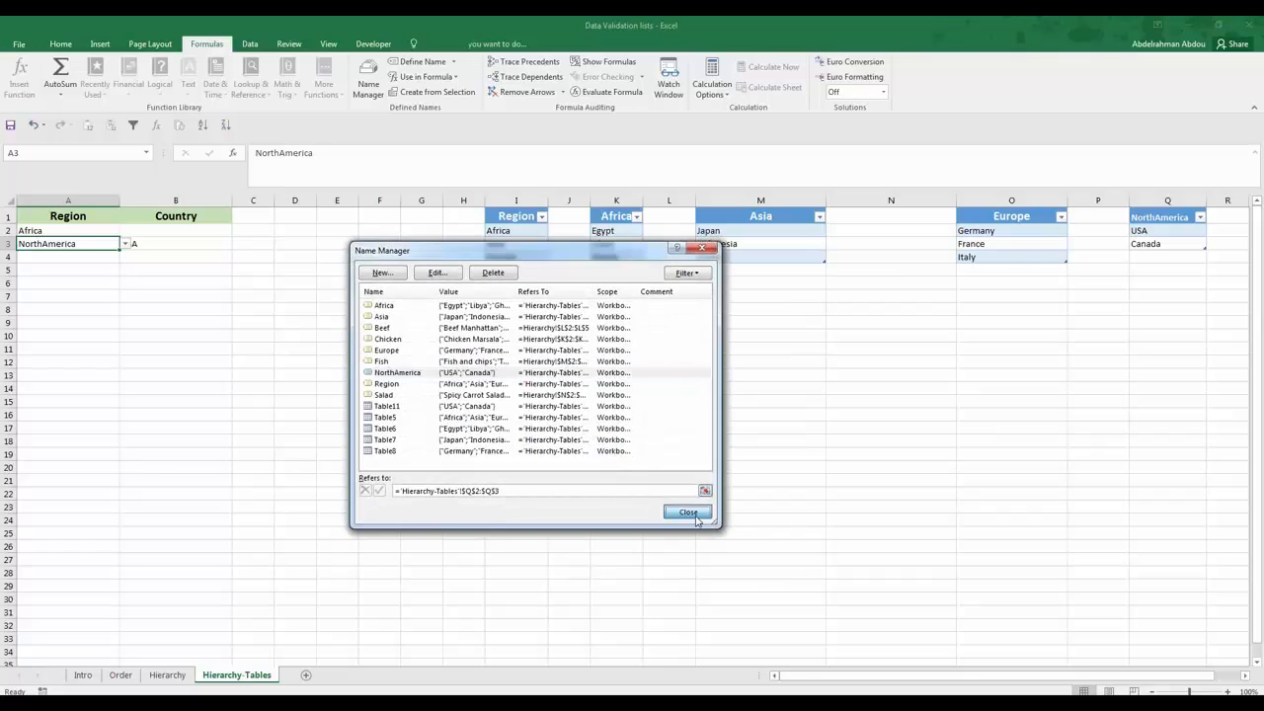
pyautogui.click(688, 512)
pyautogui.click(1150, 218)
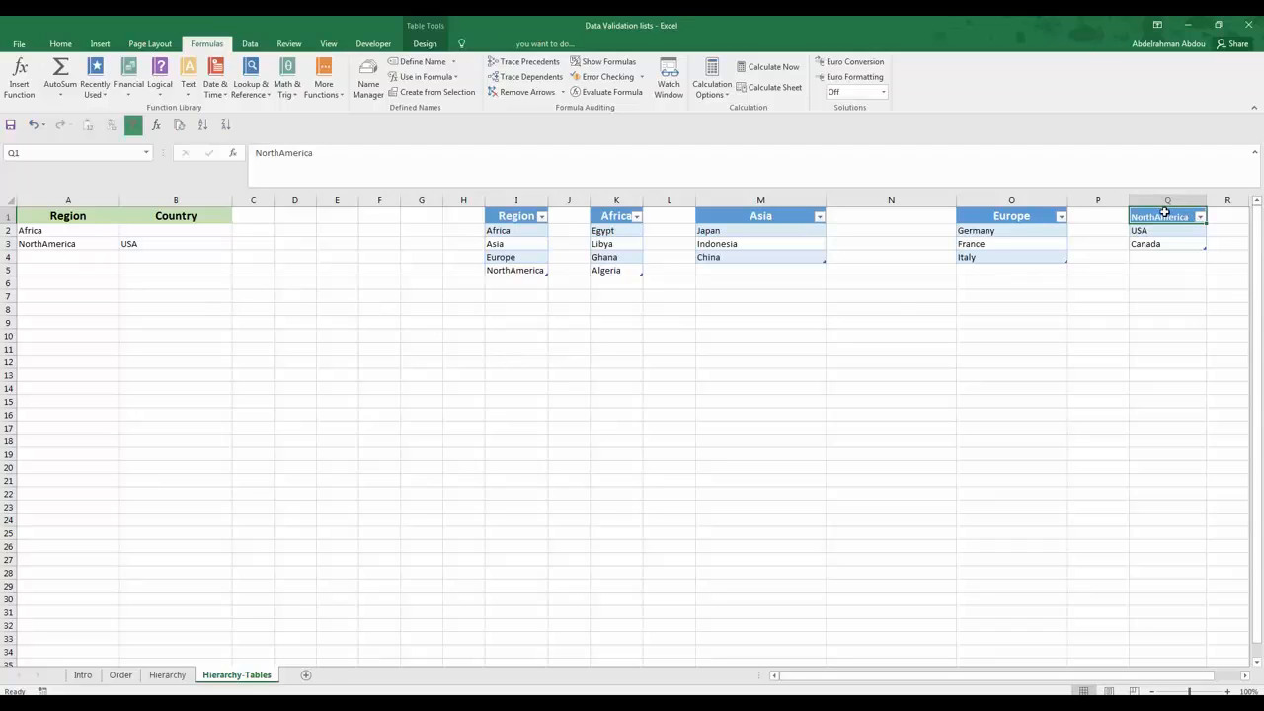
pyautogui.click(63, 249)
pyautogui.click(1126, 218)
pyautogui.click(38, 247)
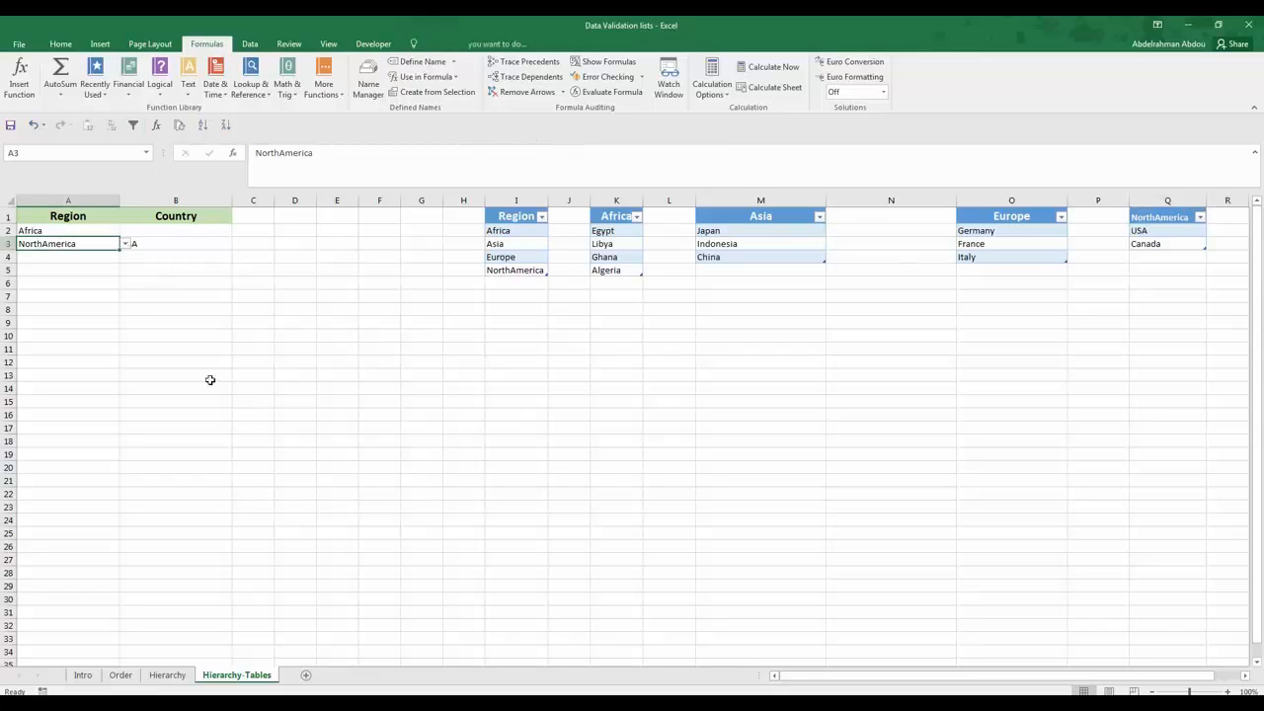
pyautogui.click(228, 247)
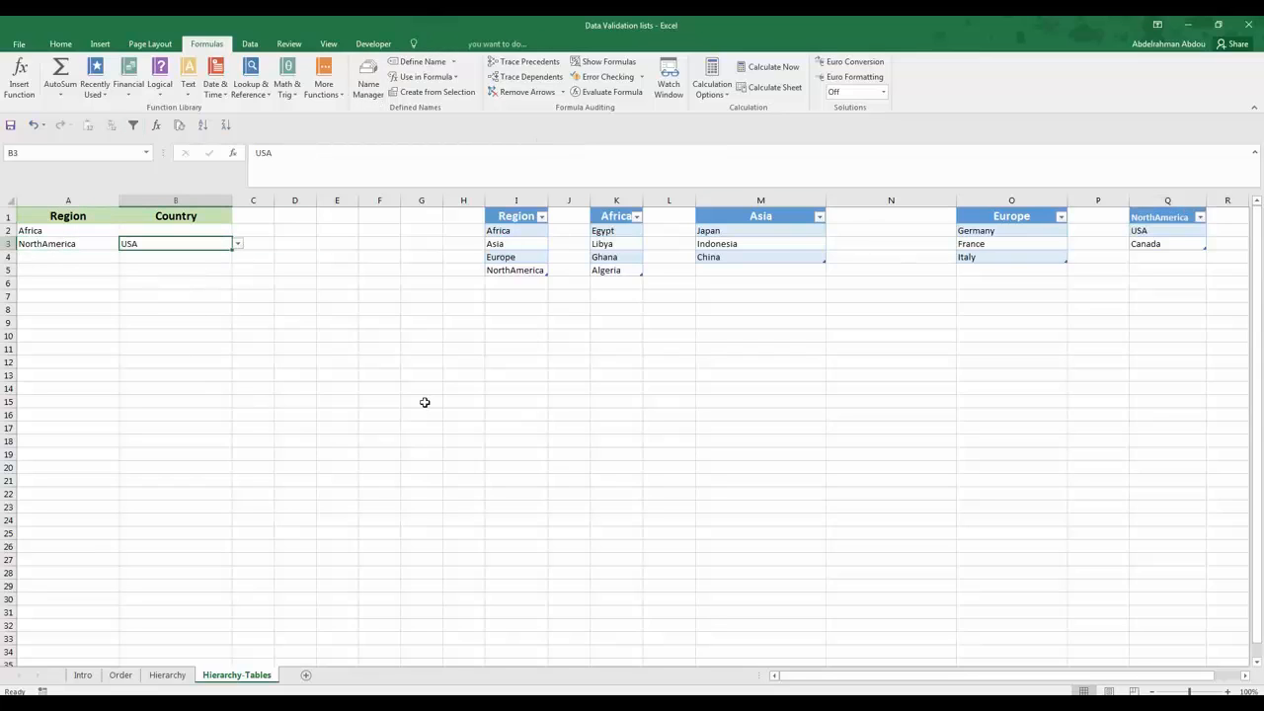